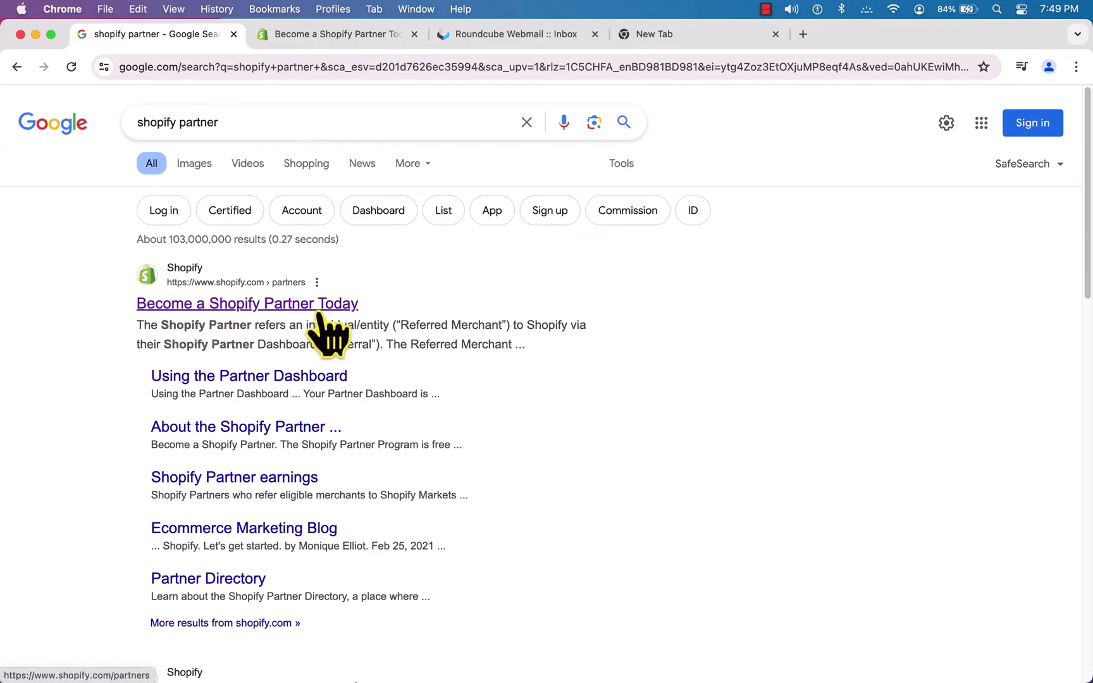
# Switch from the Google results to the Shopify Partners page tab.
pyautogui.click(359, 34)
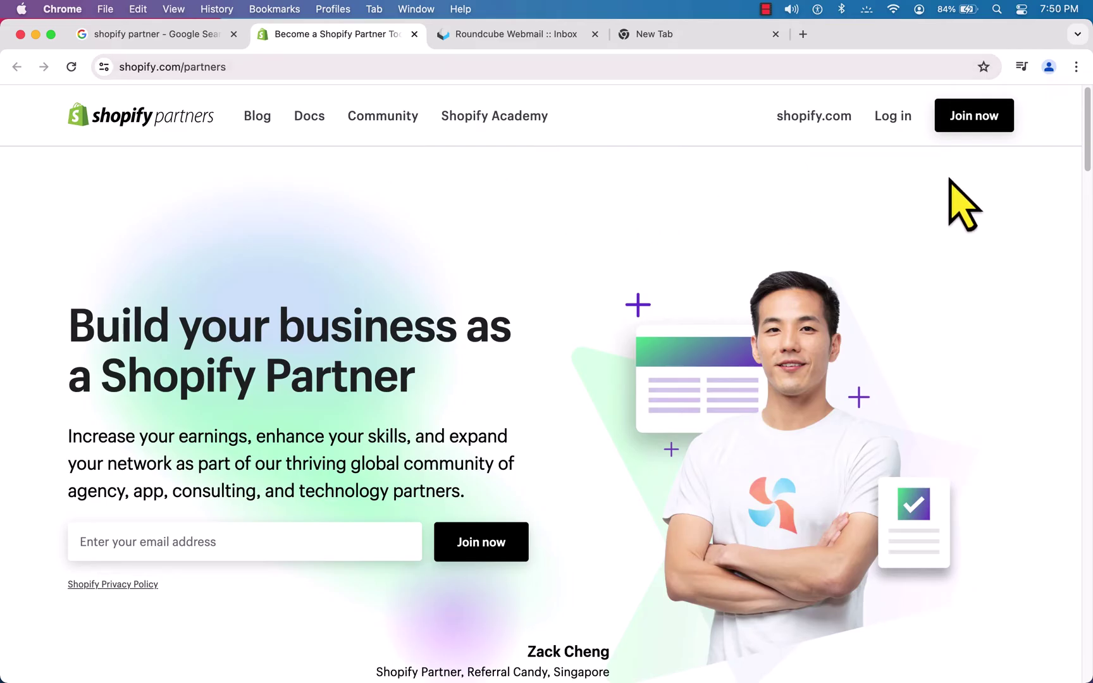
# Start joining the Shopify Partner program with 'Join now'.
pyautogui.click(979, 126)
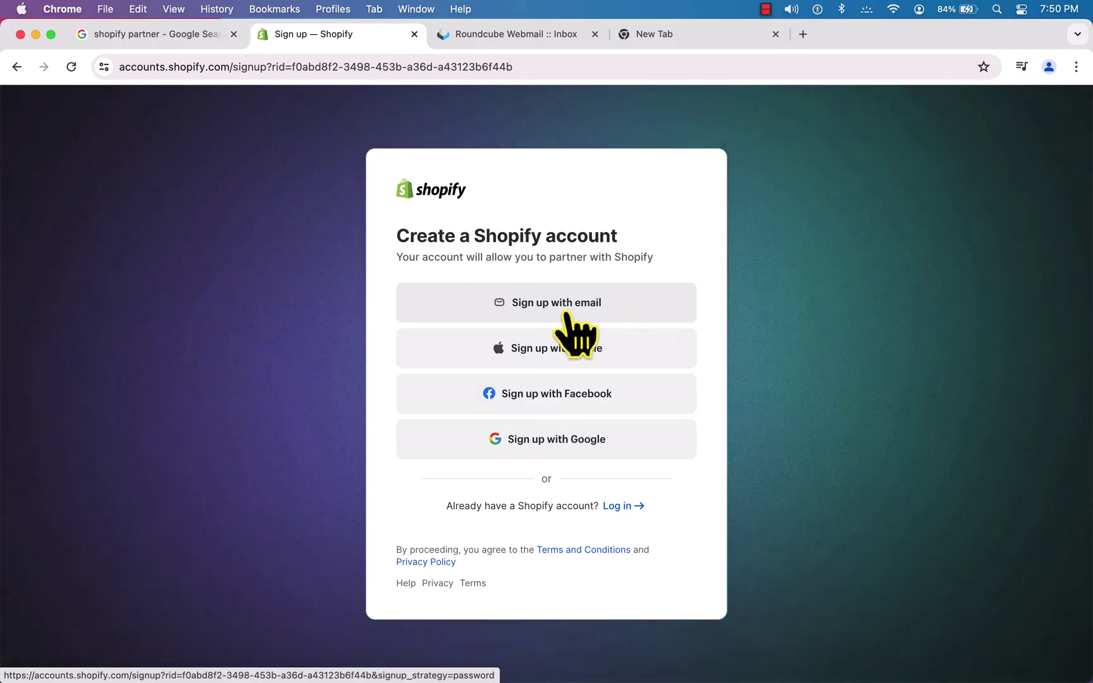
# Choose email sign-up and enter the account email, first name and last name.
pyautogui.click(593, 305)
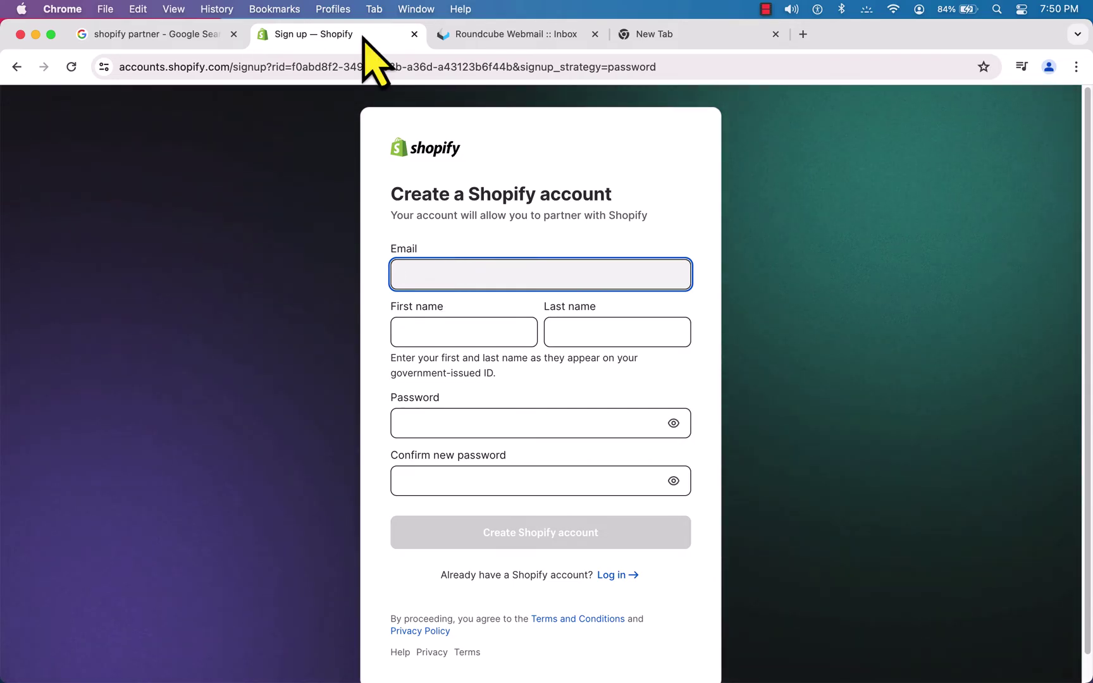
pyautogui.press('super+v')
pyautogui.click(442, 326)
pyautogui.write('Hanry')
pyautogui.press('Tab')
pyautogui.write('Bean')
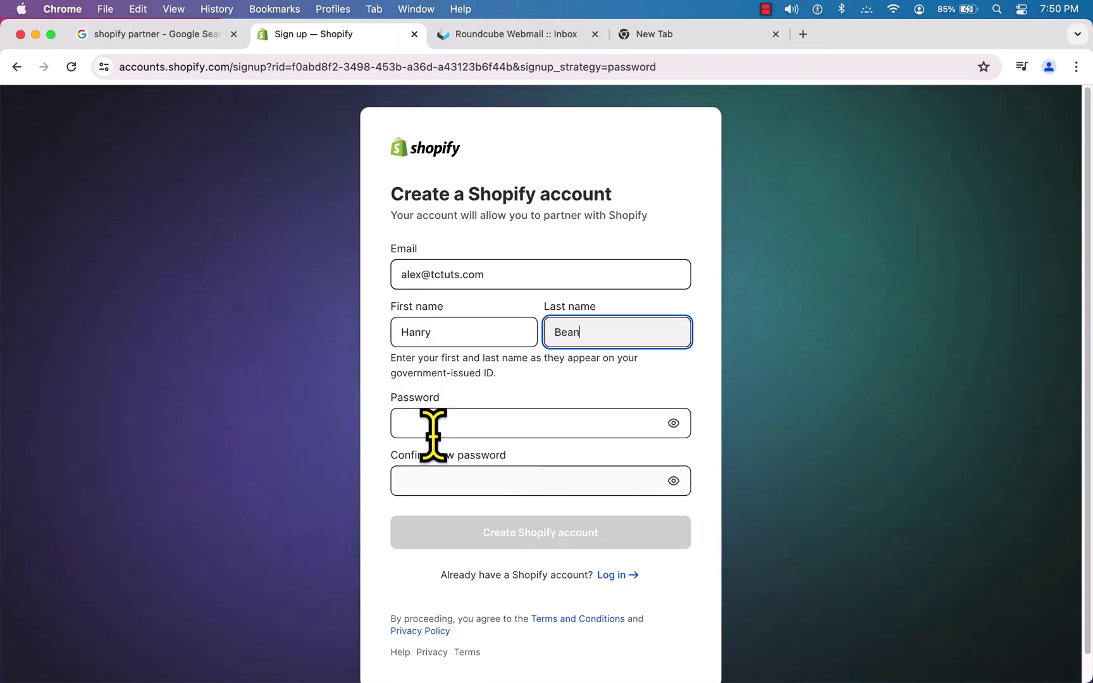
# Set and confirm the account password, then create the Shopify account.
pyautogui.click(433, 430)
pyautogui.write('*********')
pyautogui.click(431, 509)
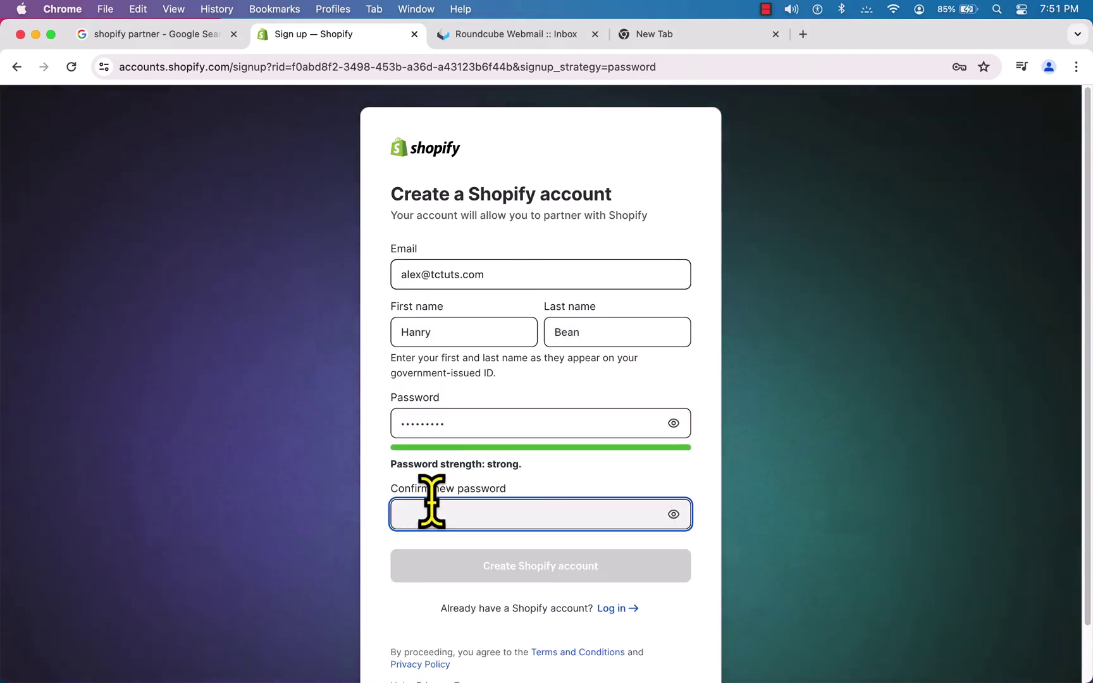
pyautogui.write('*********')
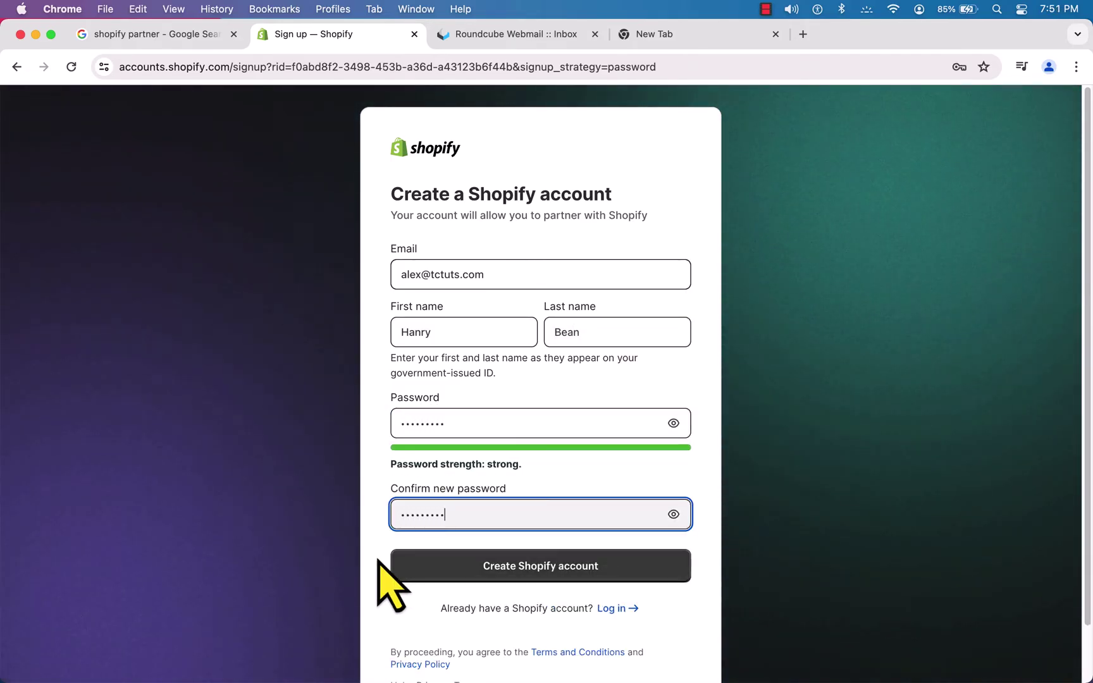
pyautogui.click(562, 573)
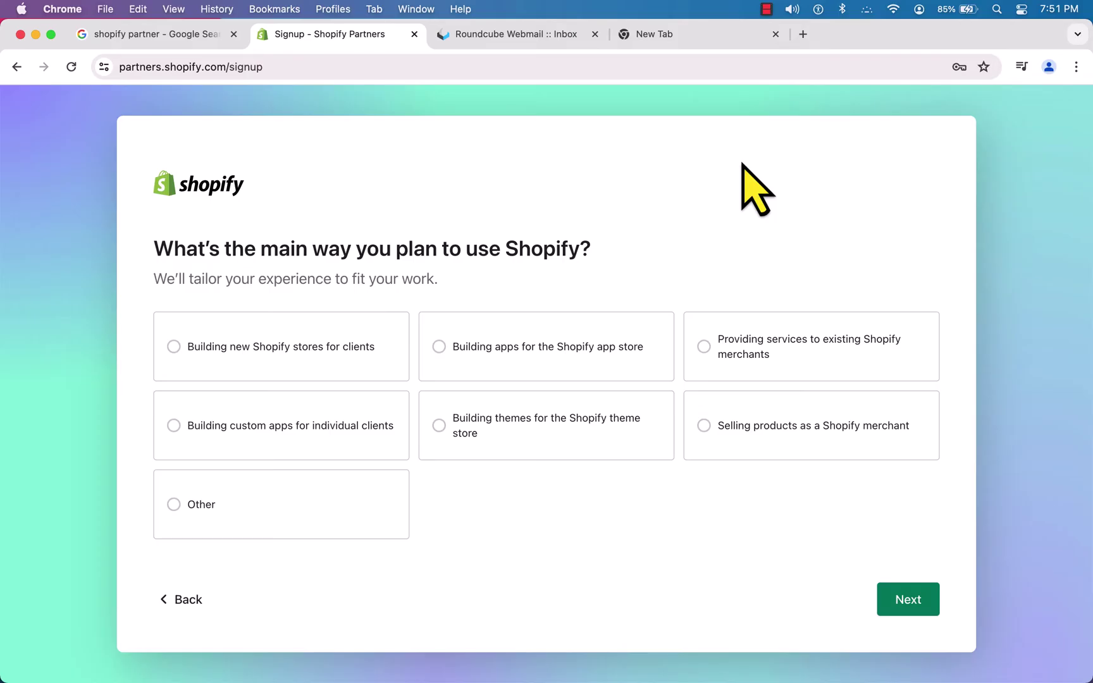
# Choose building new Shopify stores for clients and continue through the location step.
pyautogui.click(175, 350)
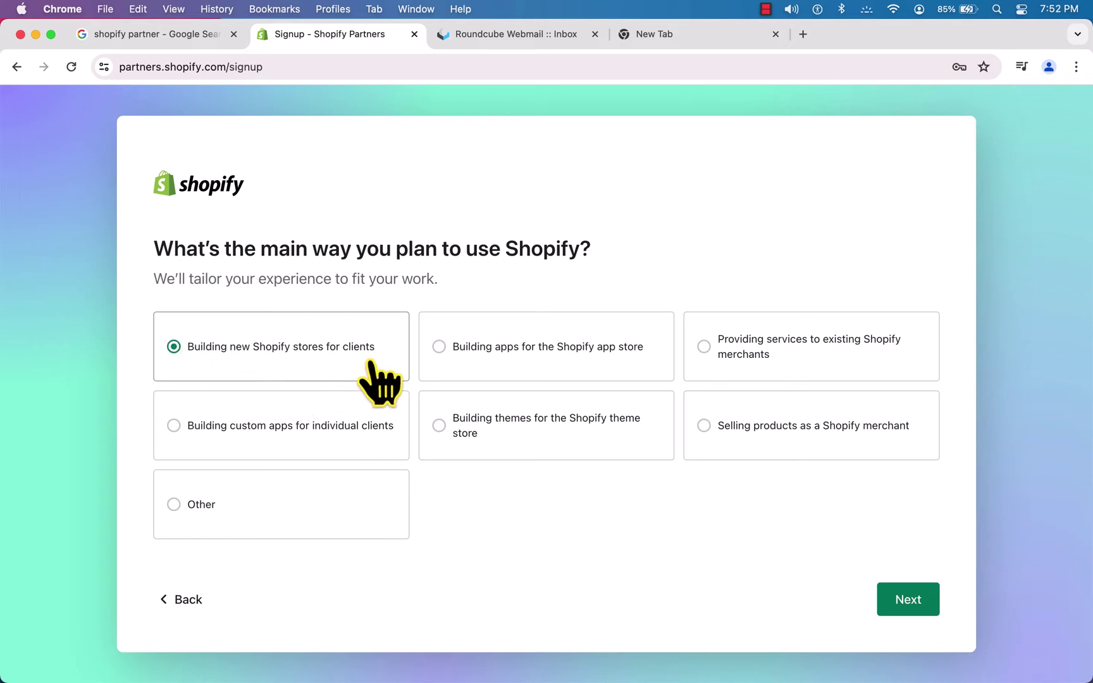
pyautogui.click(913, 607)
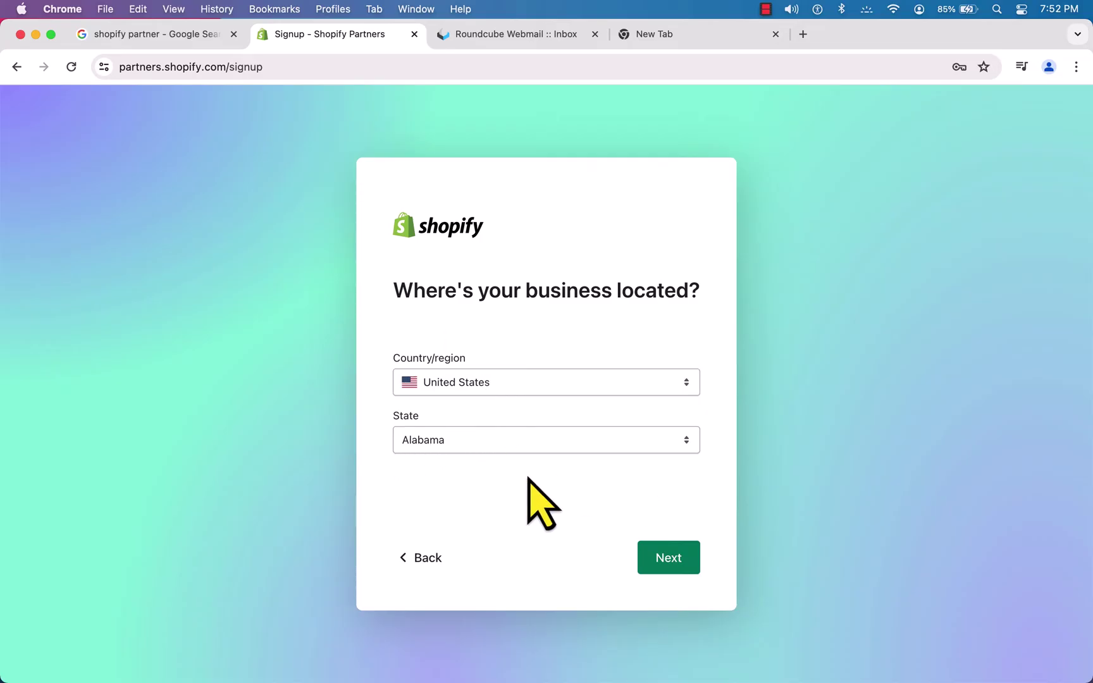
pyautogui.click(668, 563)
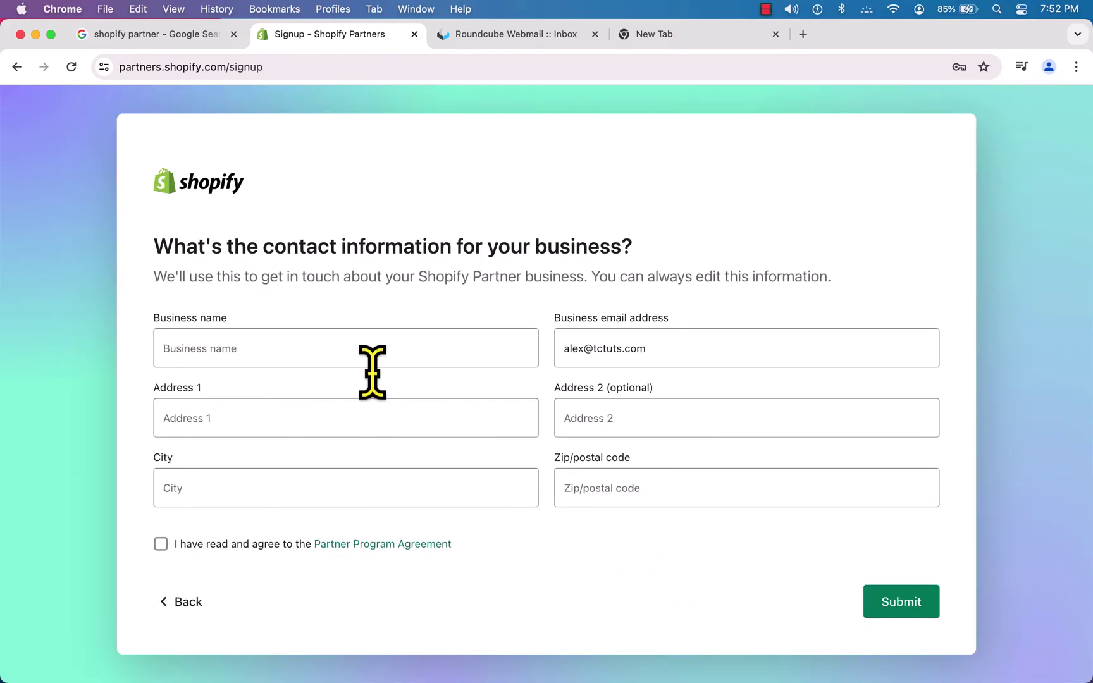
# Enter business name Tcode plus the business street address, city and zip code.
pyautogui.click(331, 346)
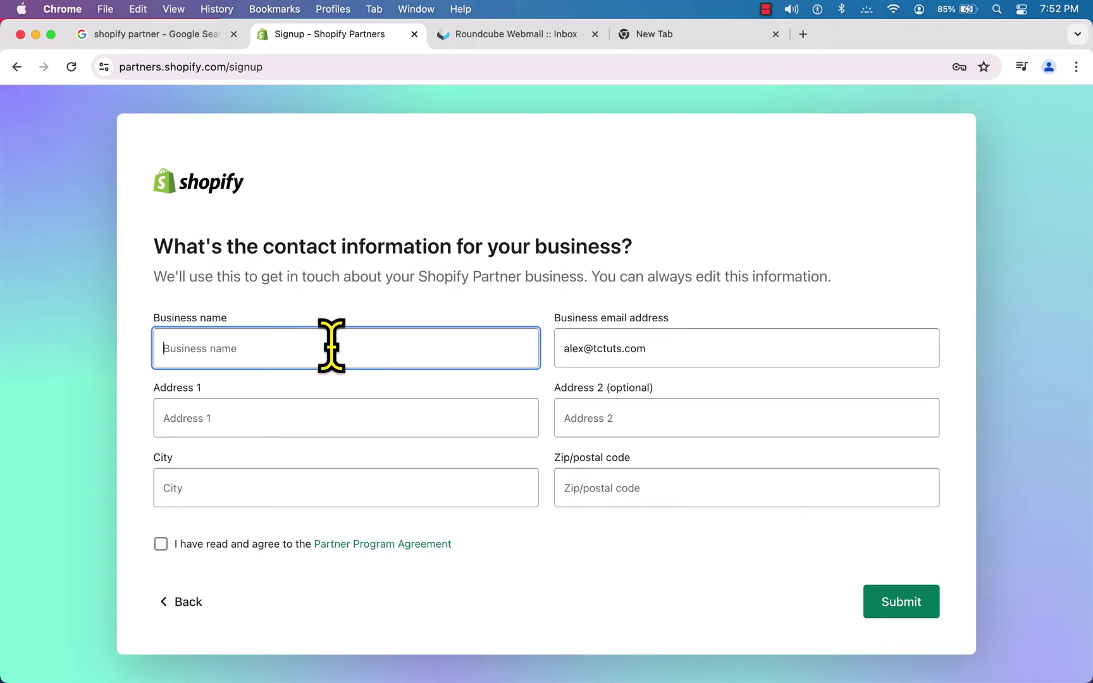
pyautogui.write('Tcode')
pyautogui.click(285, 435)
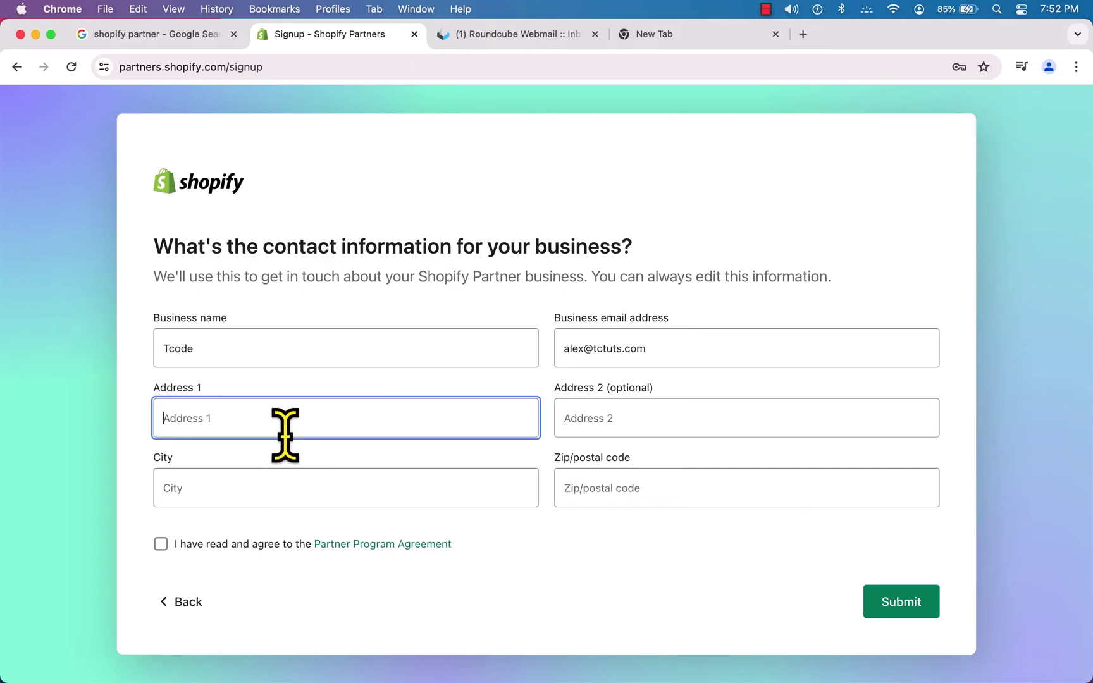
pyautogui.write('Street 256')
pyautogui.press('Tab')
pyautogui.write('Albany')
pyautogui.click(398, 495)
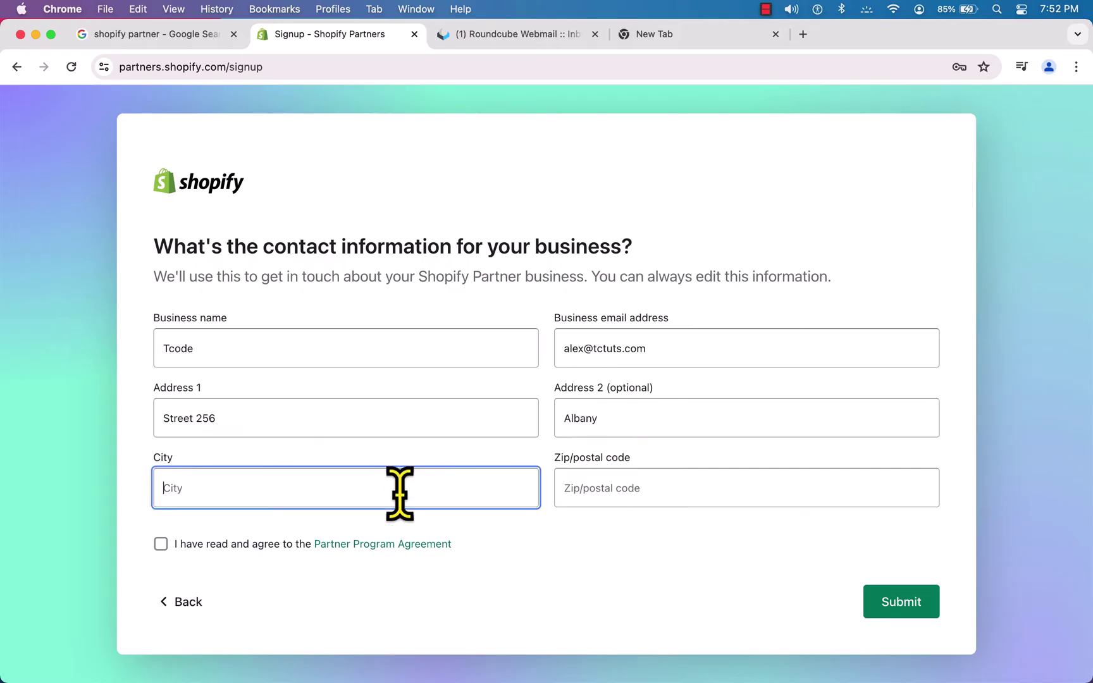
pyautogui.write('NY')
pyautogui.click(630, 487)
pyautogui.write('100013')
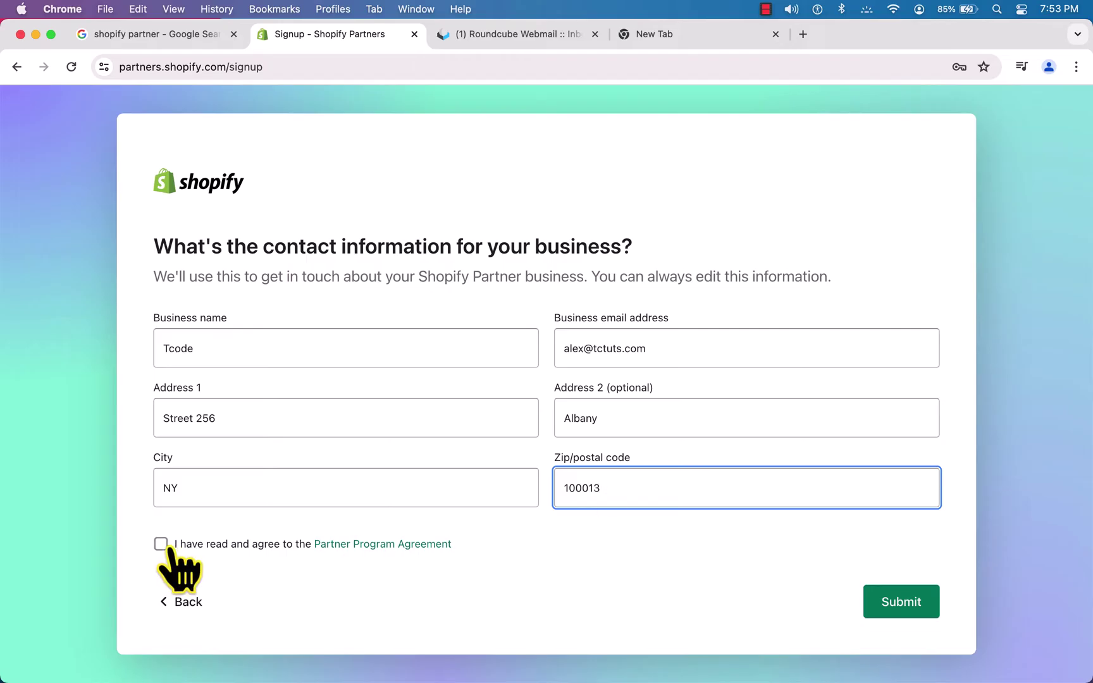
# Accept the Partner Program Agreement, submit the signup, and go to the webmail inbox.
pyautogui.click(163, 545)
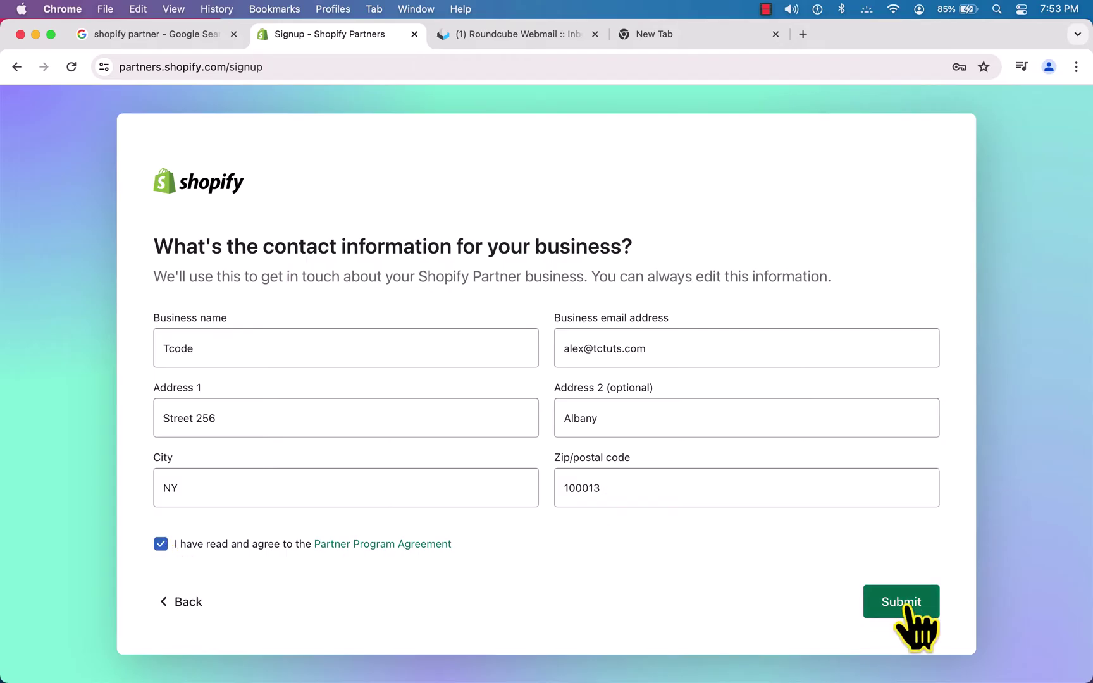
pyautogui.click(901, 602)
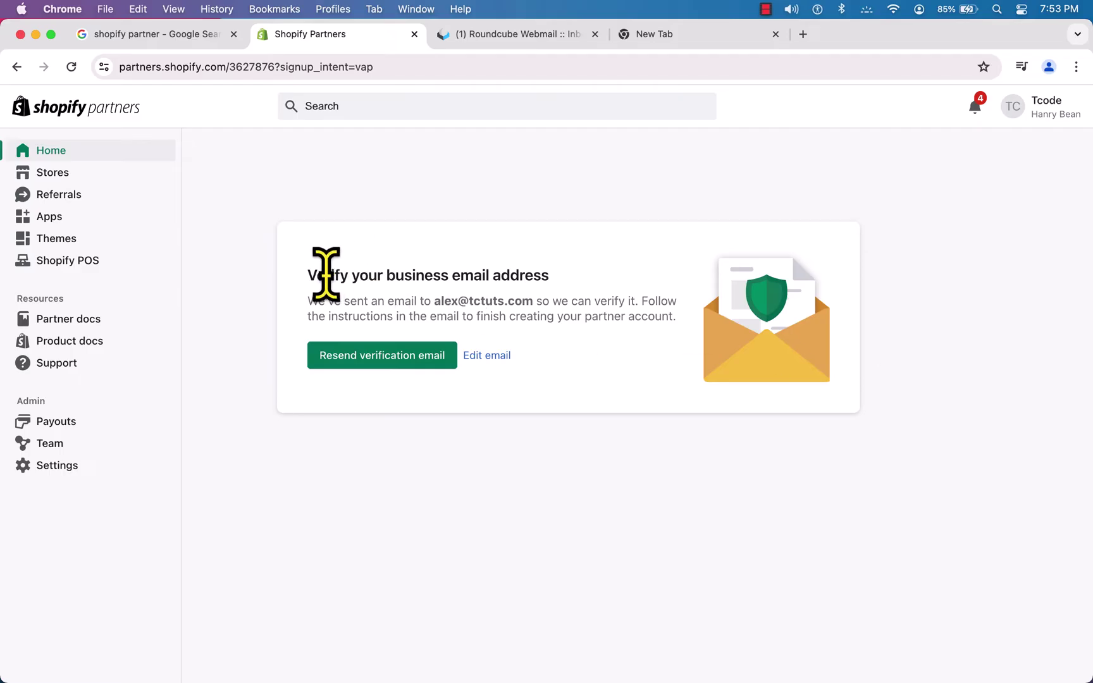
pyautogui.moveTo(306, 273); pyautogui.dragTo(549, 278)
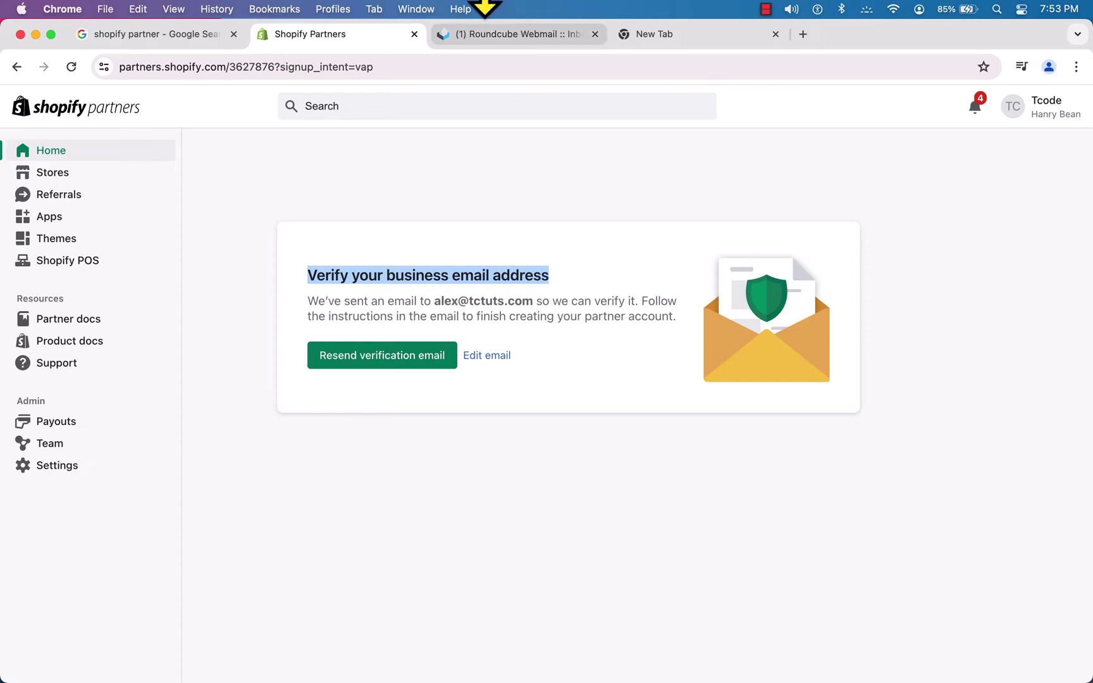
pyautogui.click(498, 38)
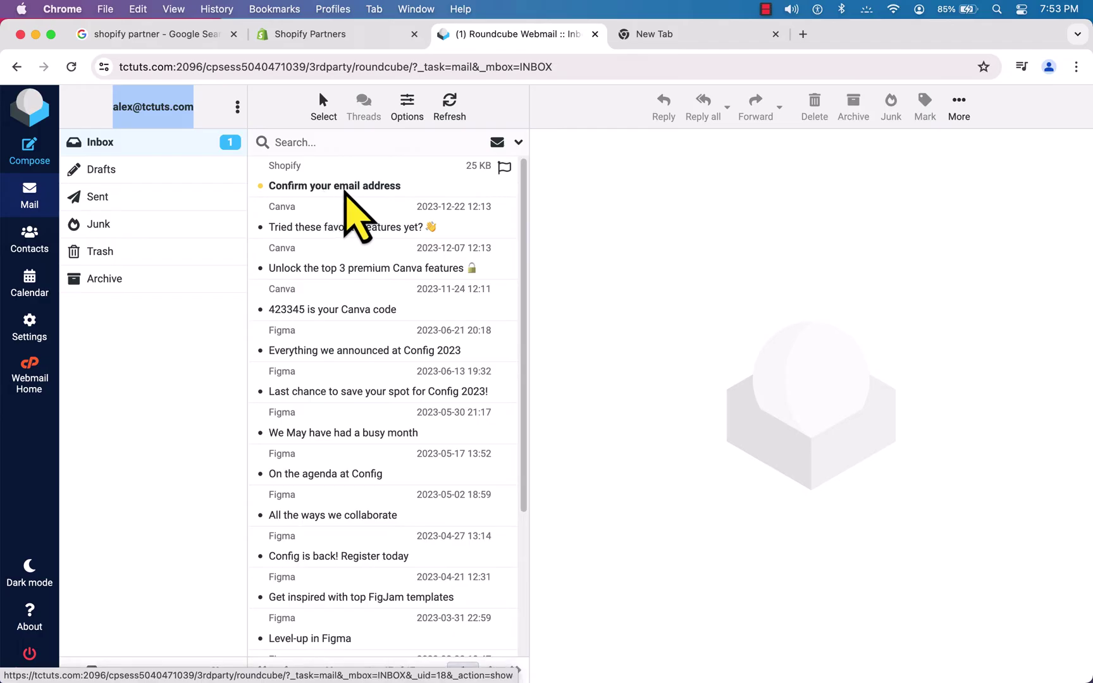
# Open Shopify's 'Confirm your email address' message and confirm the email.
pyautogui.click(344, 190)
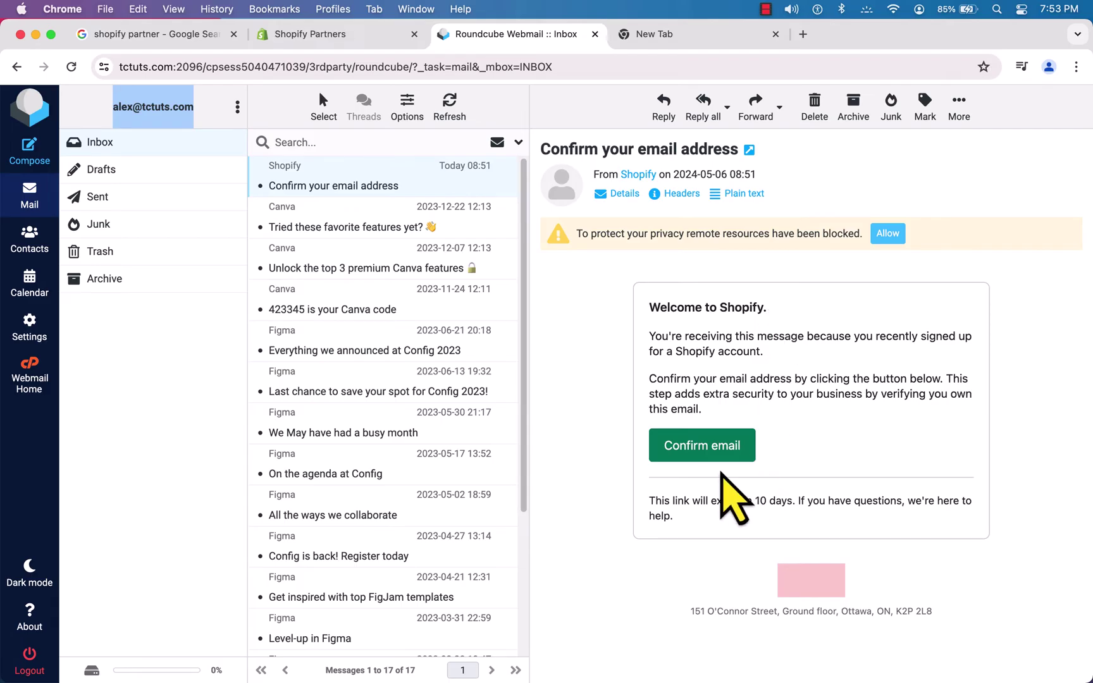
pyautogui.click(713, 453)
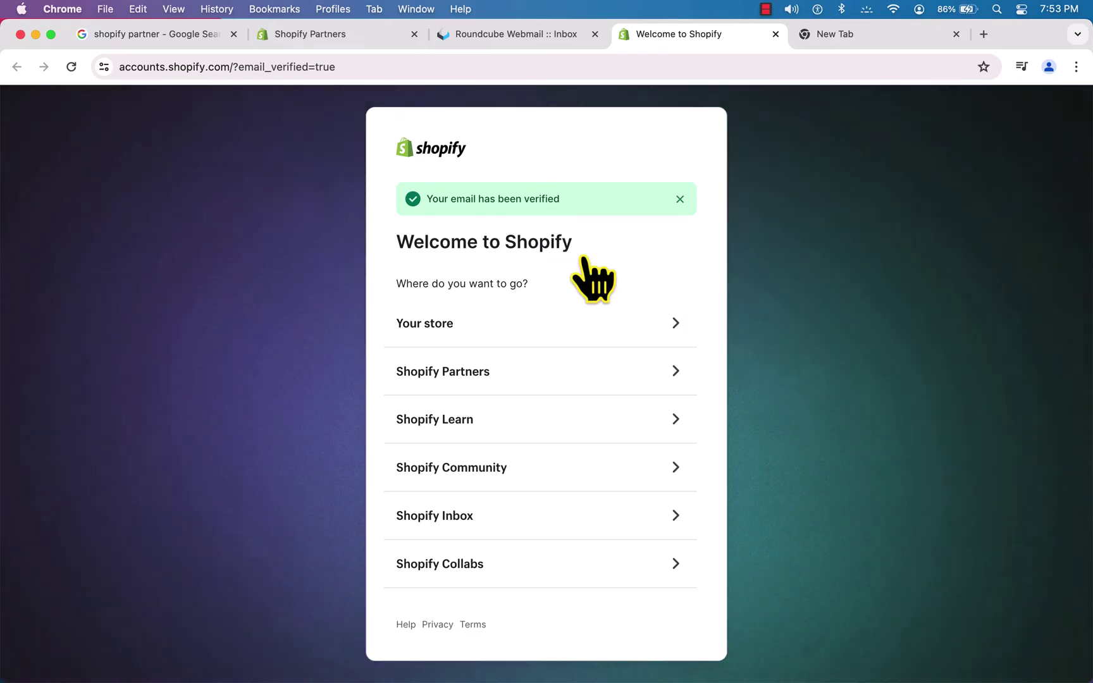
# Go to Shopify Partners from the Welcome destination list.
pyautogui.click(491, 377)
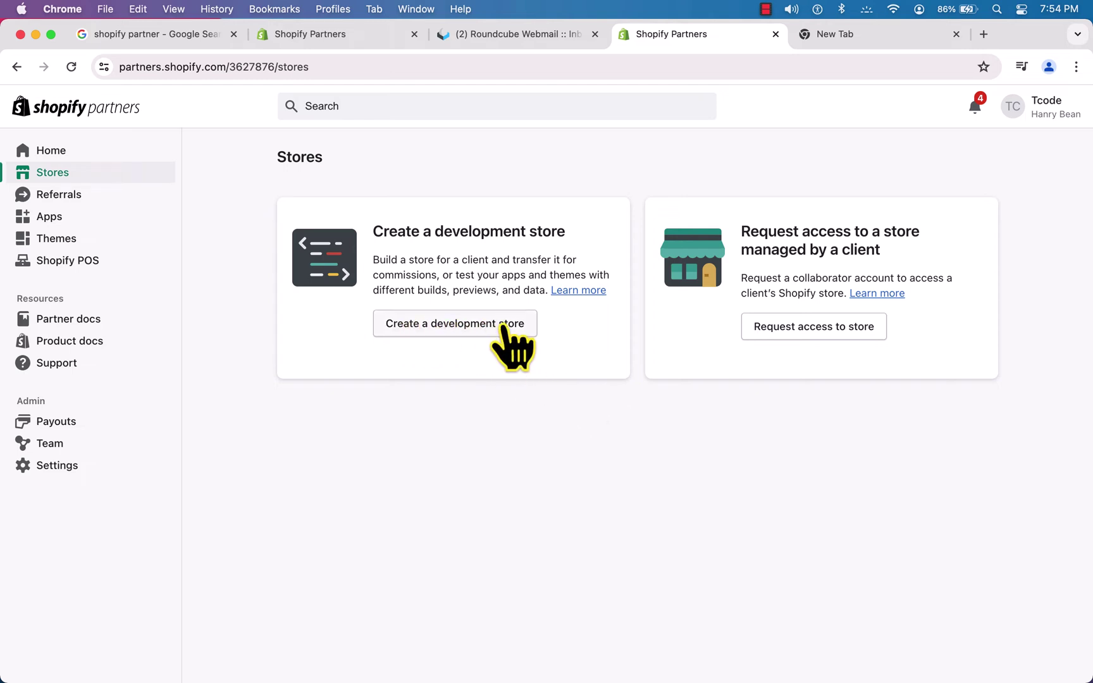
# Create a test-and-build development store named tctutsdev.
pyautogui.click(470, 326)
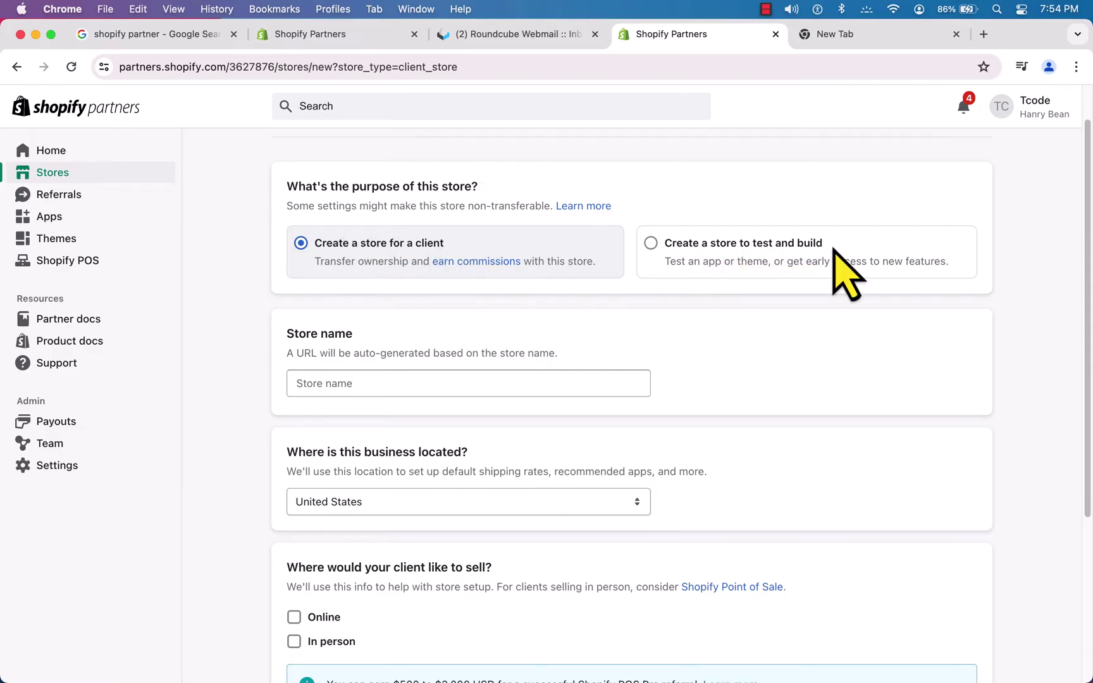
pyautogui.click(651, 243)
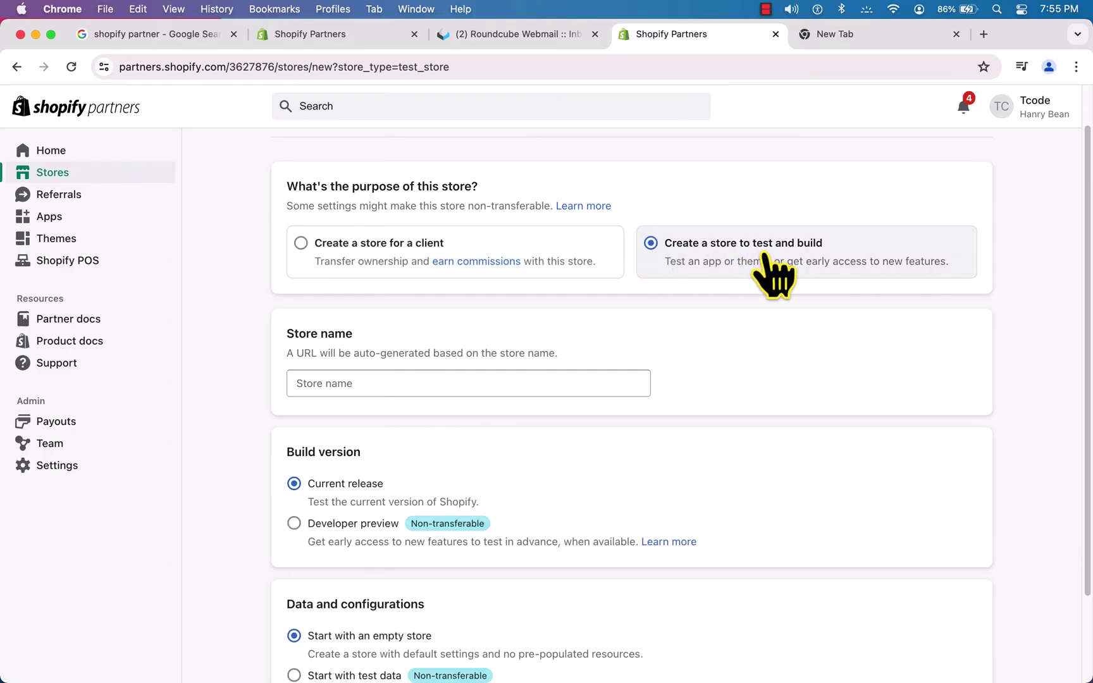
pyautogui.scroll(-1, 775, 294)
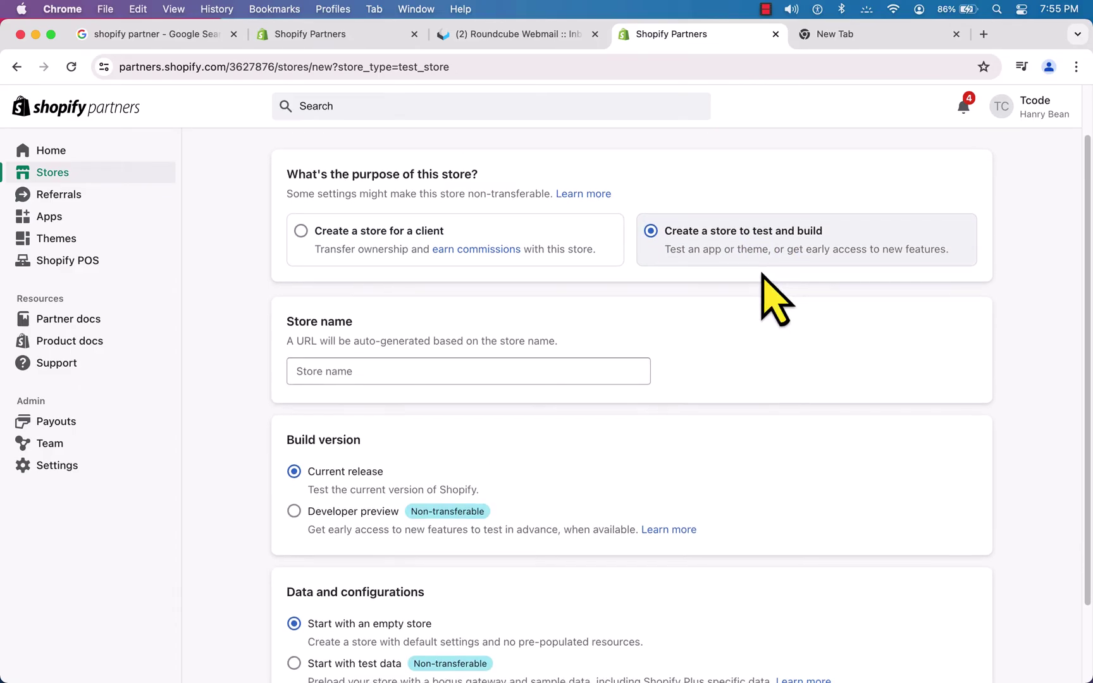
pyautogui.click(407, 378)
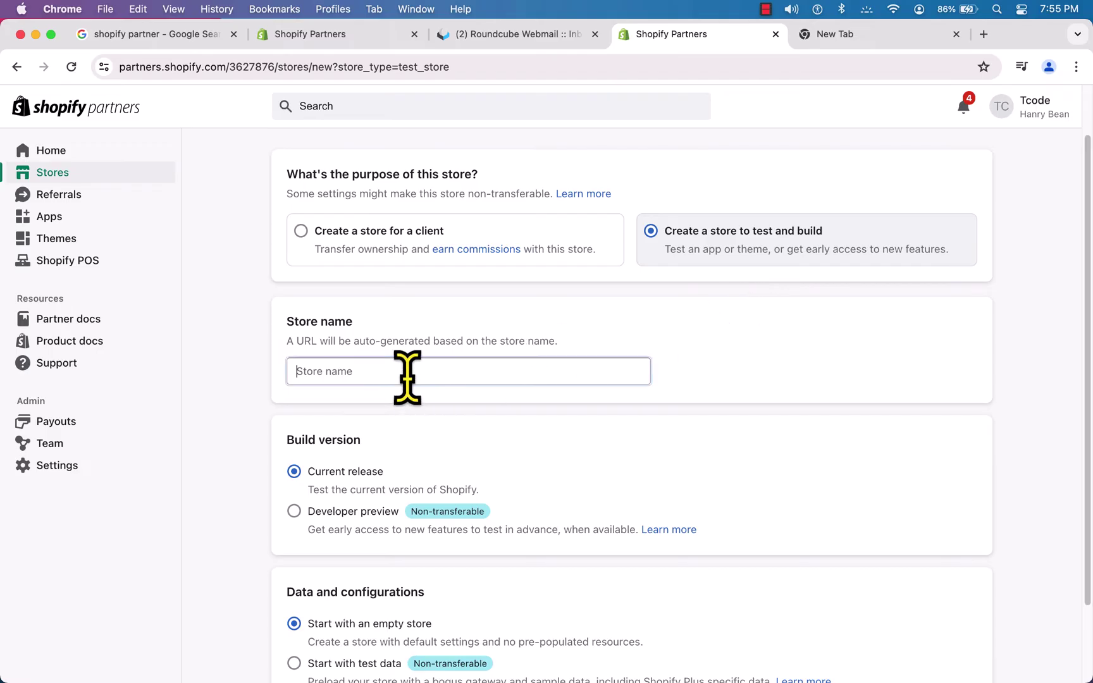
pyautogui.write('t')
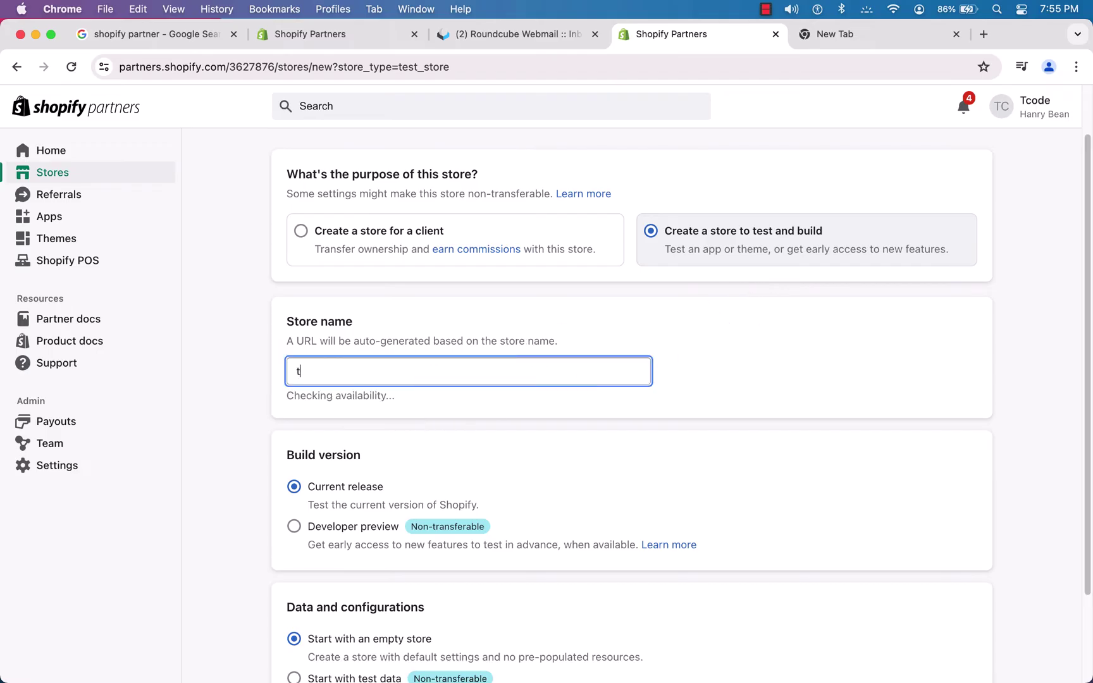
pyautogui.write('ctuts')
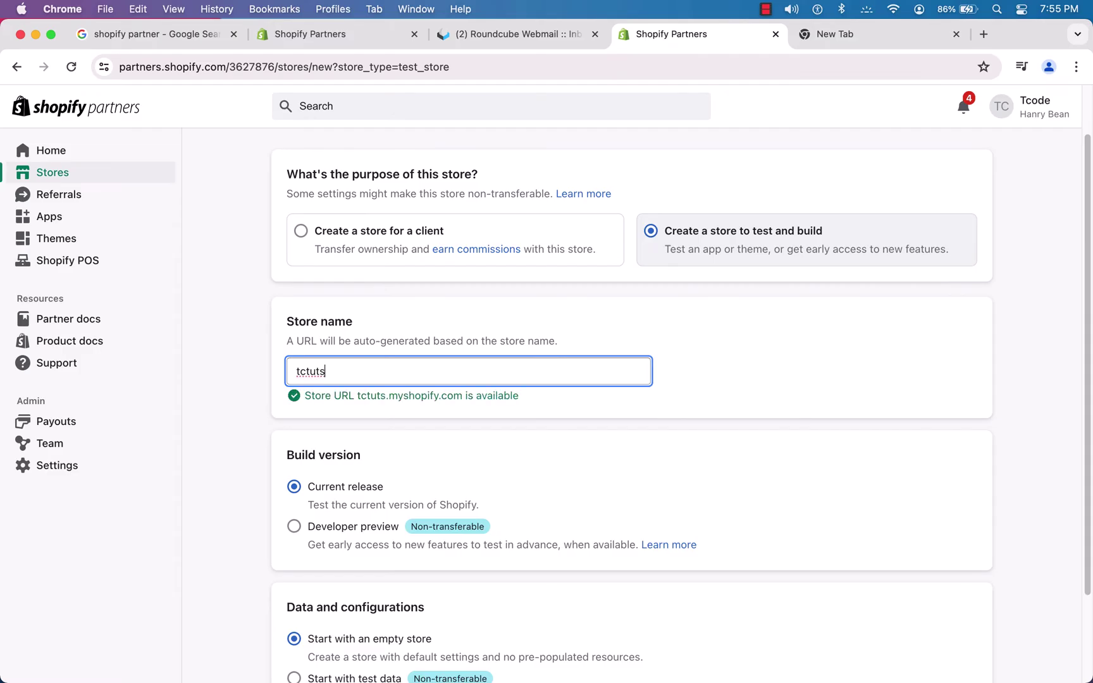
pyautogui.write('dev')
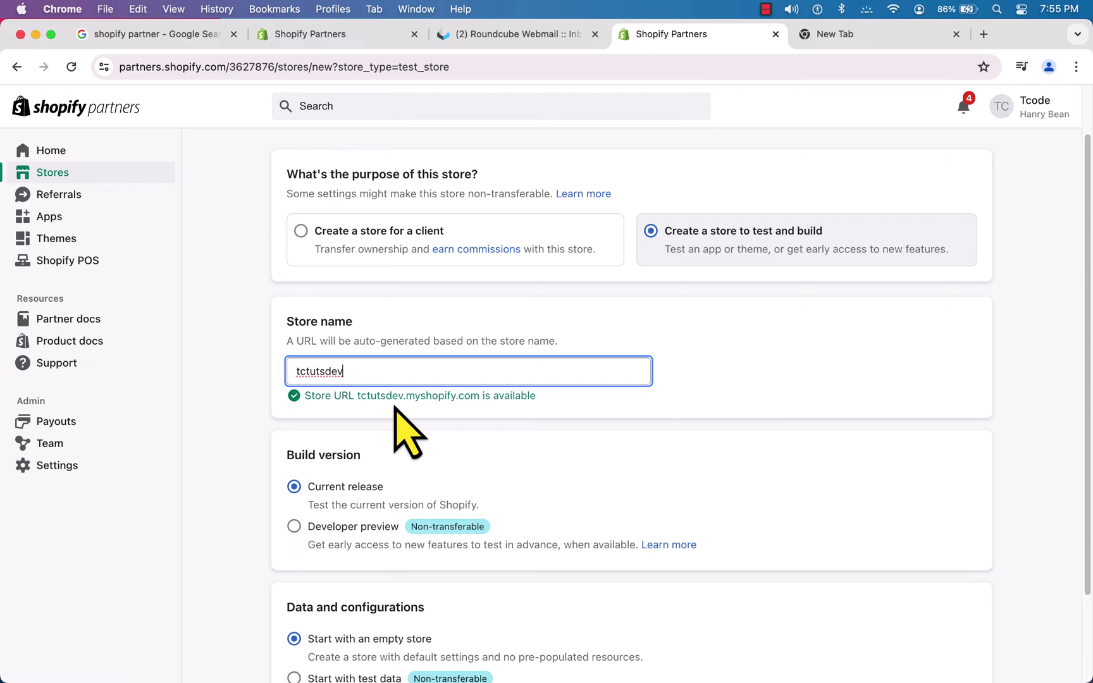
pyautogui.click(556, 424)
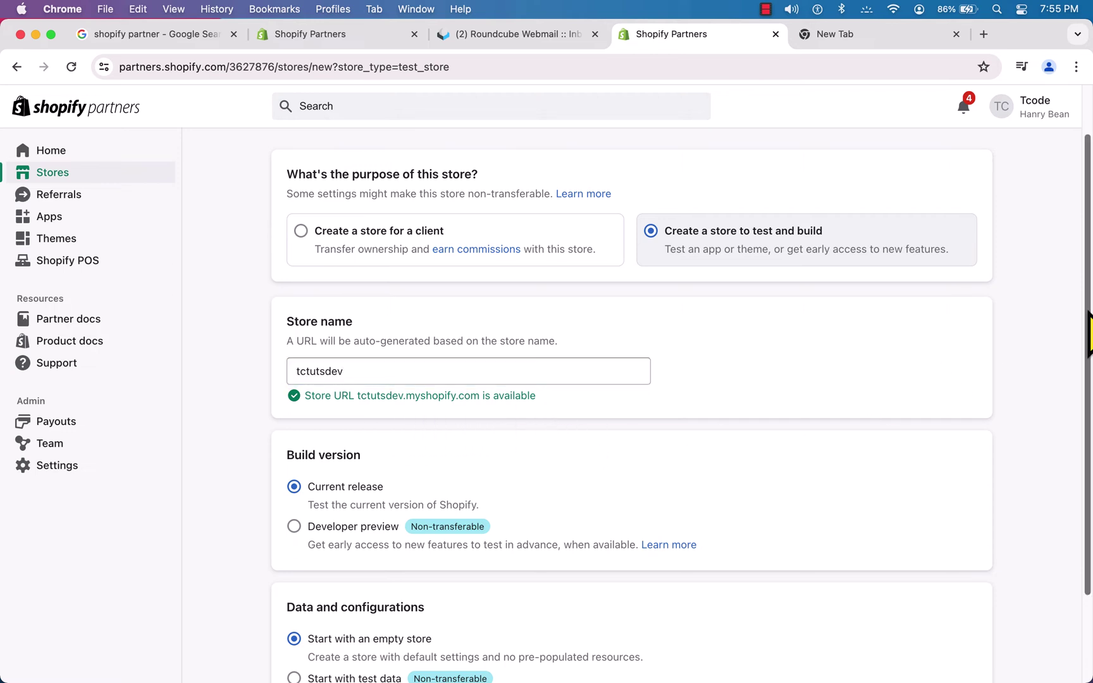
pyautogui.scroll(-2, 1091, 332)
pyautogui.moveTo(1091, 334); pyautogui.dragTo(1091, 455)
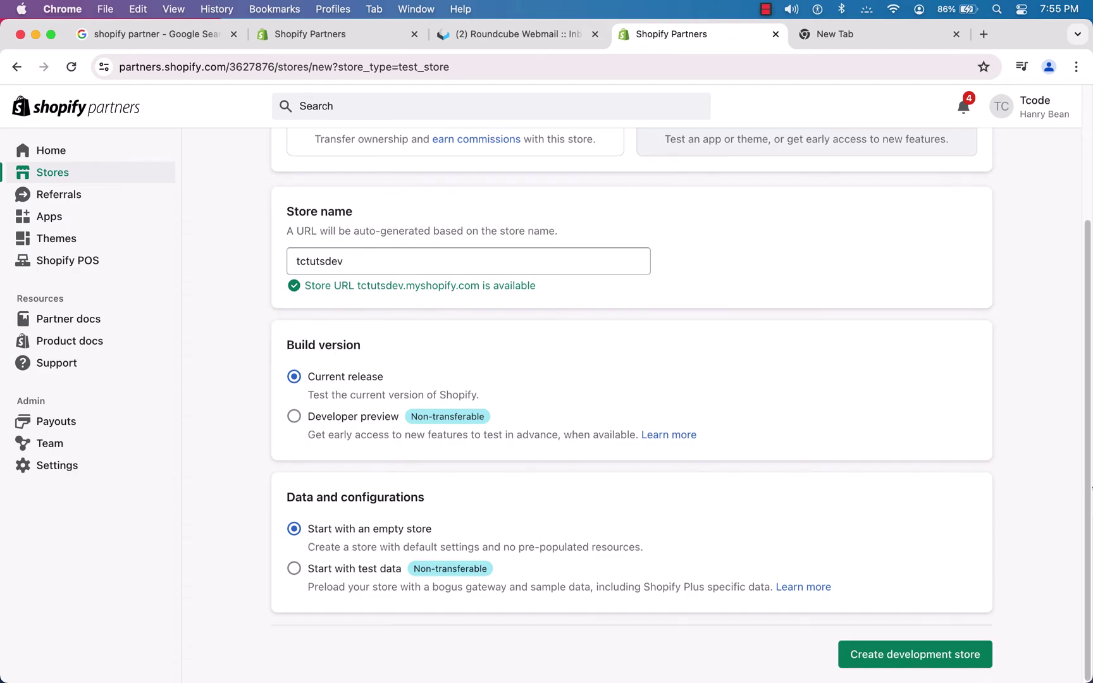
pyautogui.click(909, 656)
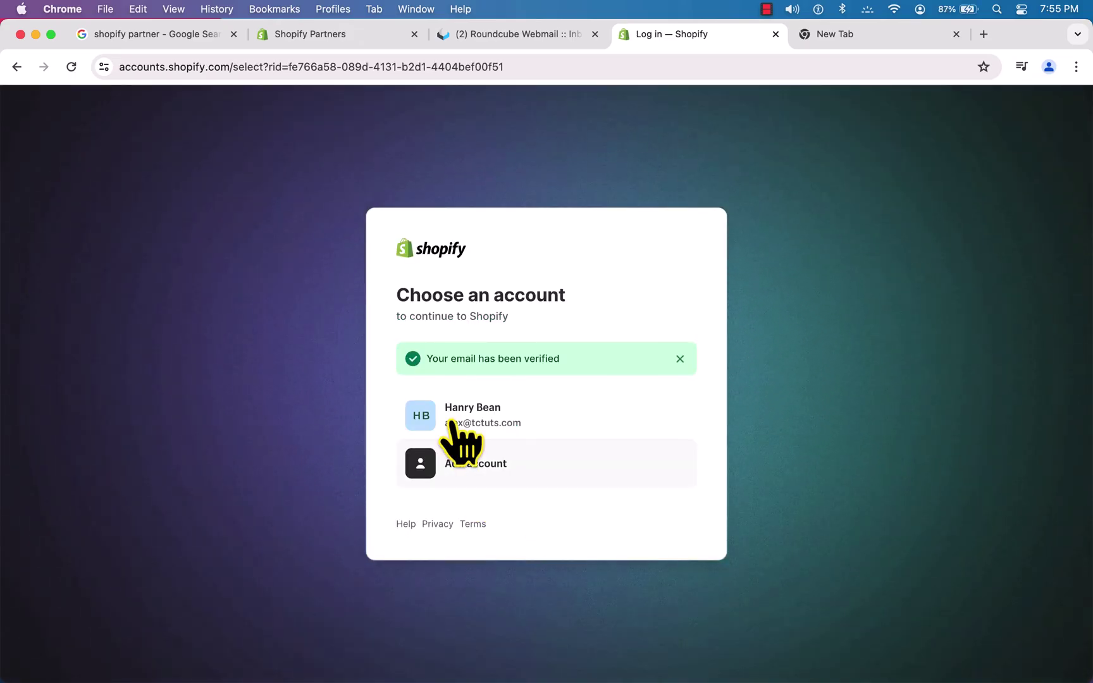
# Sign in with the verified account and preview the tctutsdev storefront from Online Store > Themes.
pyautogui.click(487, 435)
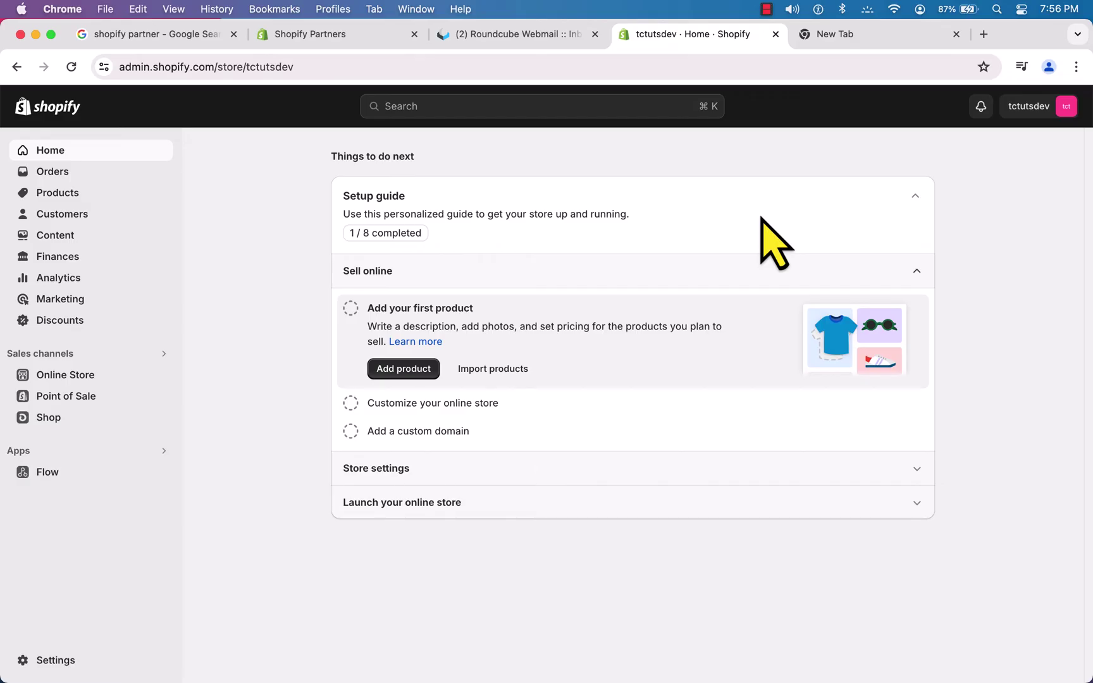
pyautogui.click(1037, 106)
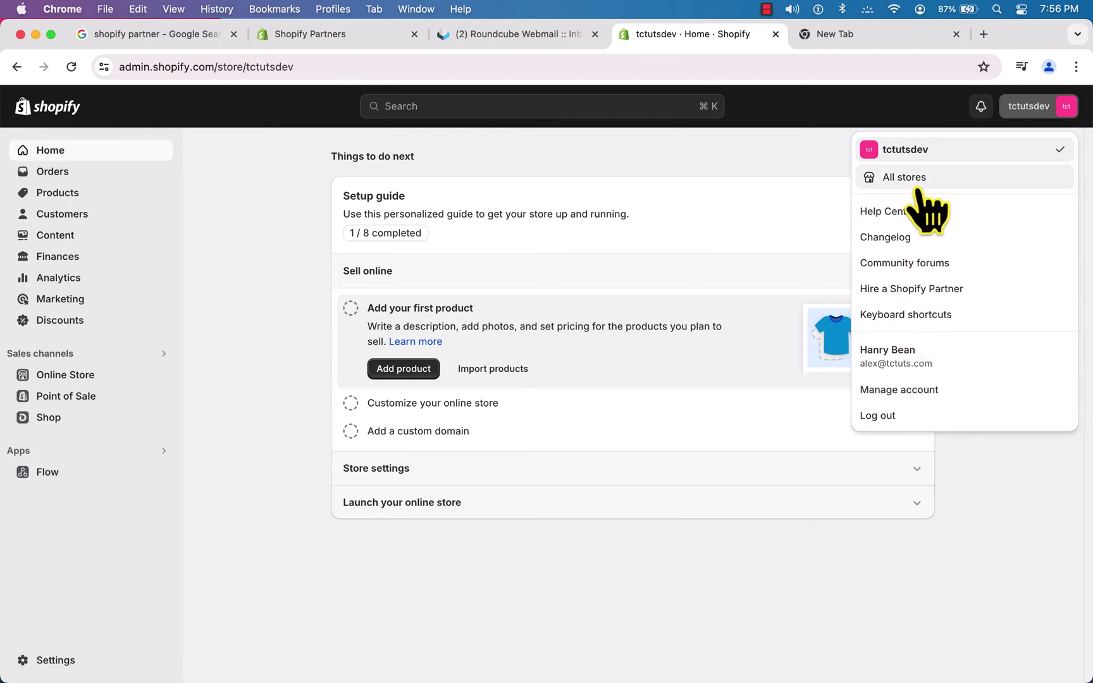
pyautogui.click(770, 144)
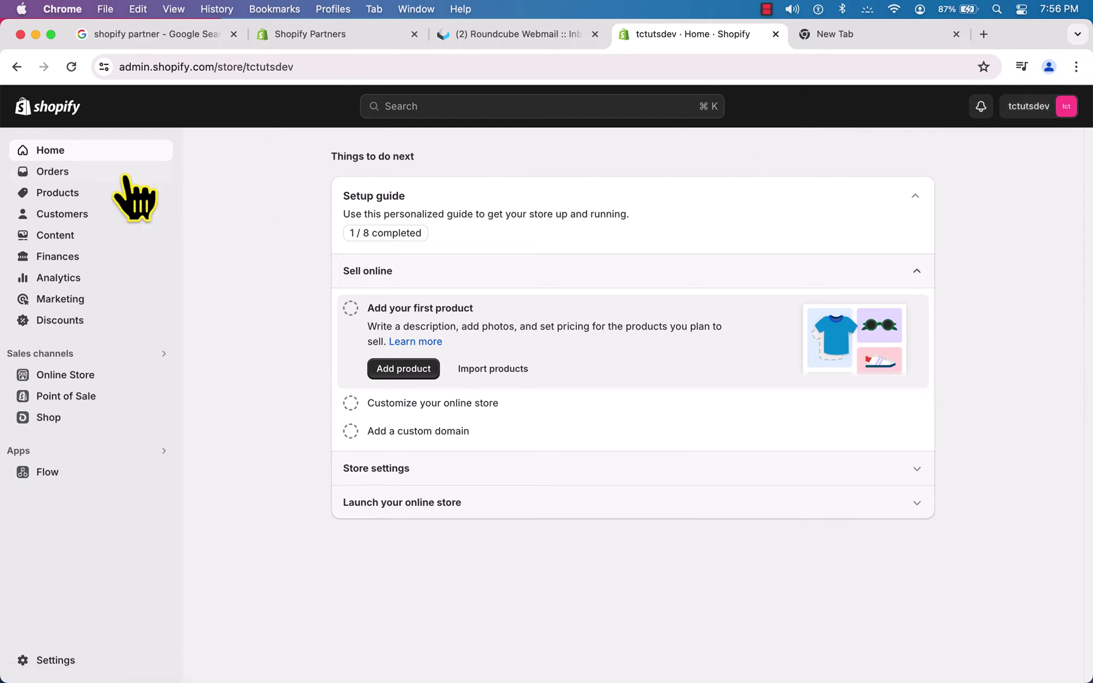
pyautogui.click(81, 377)
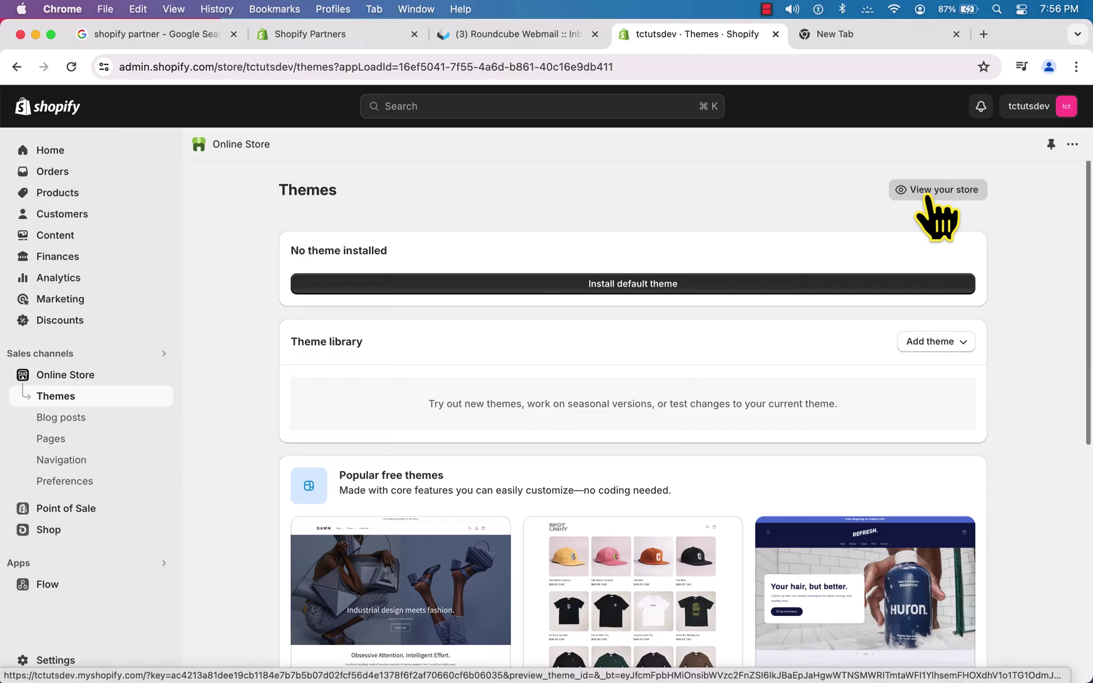
pyautogui.click(930, 199)
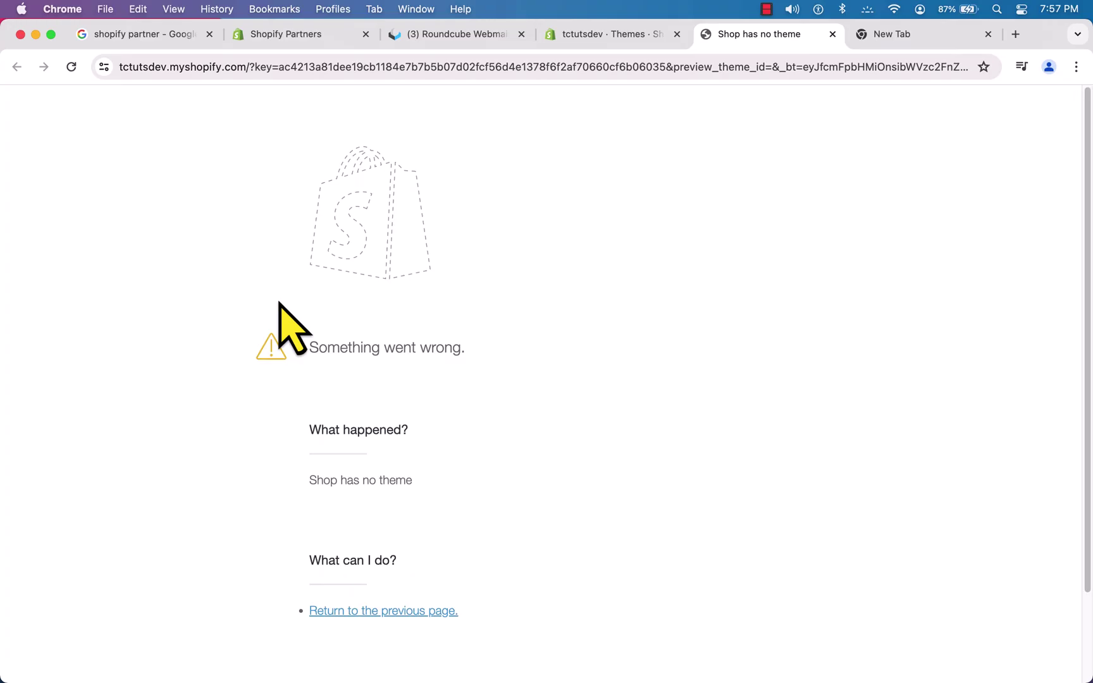
# Add the free Dawn theme and publish it, replacing the current theme.
pyautogui.click(601, 39)
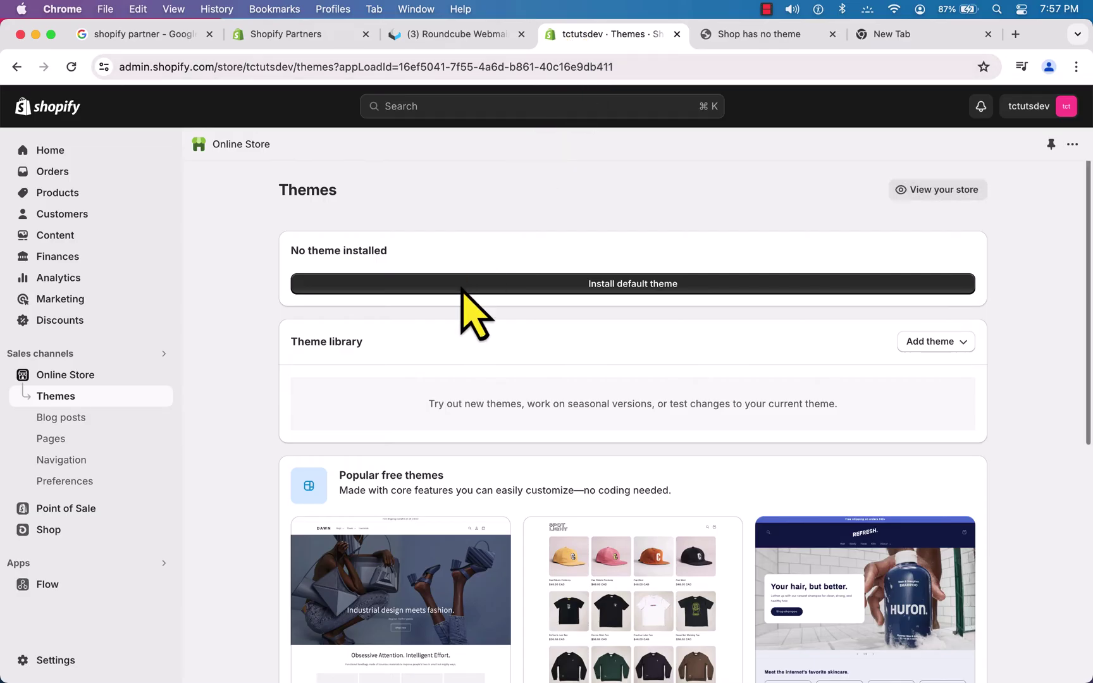
pyautogui.scroll(-6, 577, 354)
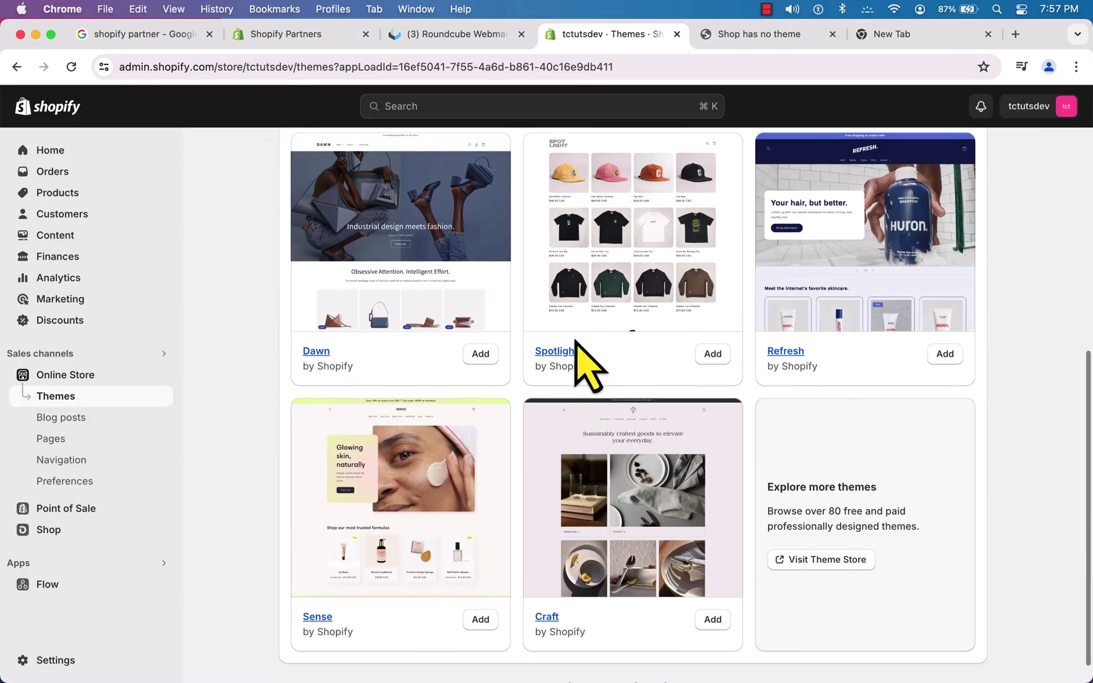
pyautogui.scroll(3, 323, 363)
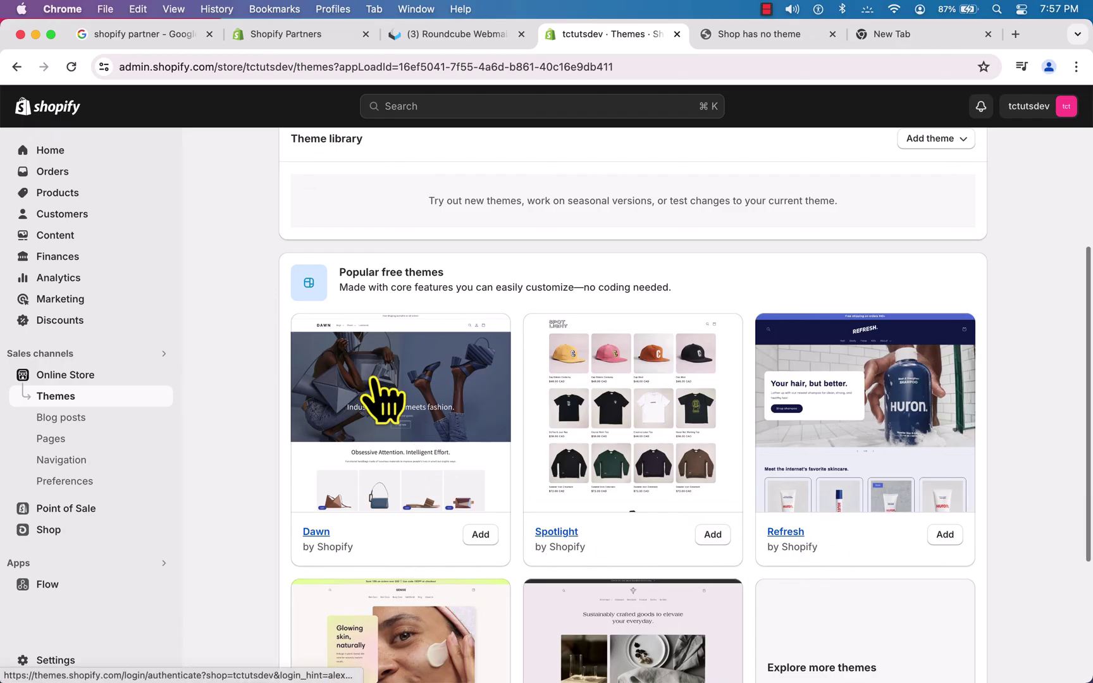
pyautogui.click(480, 535)
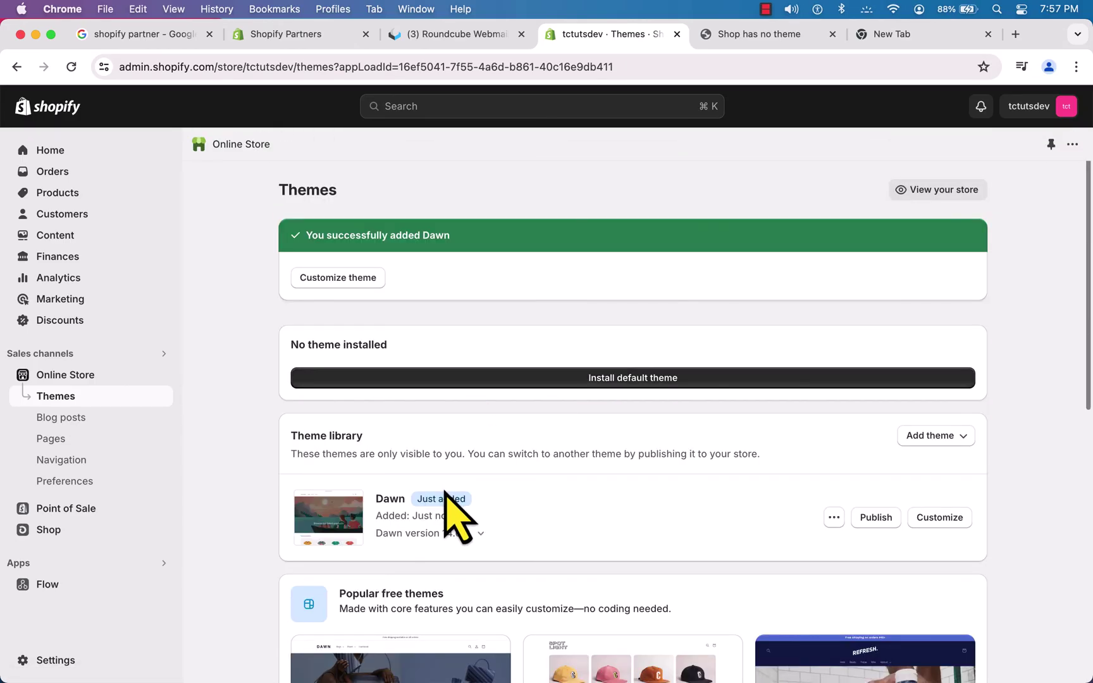
pyautogui.click(876, 518)
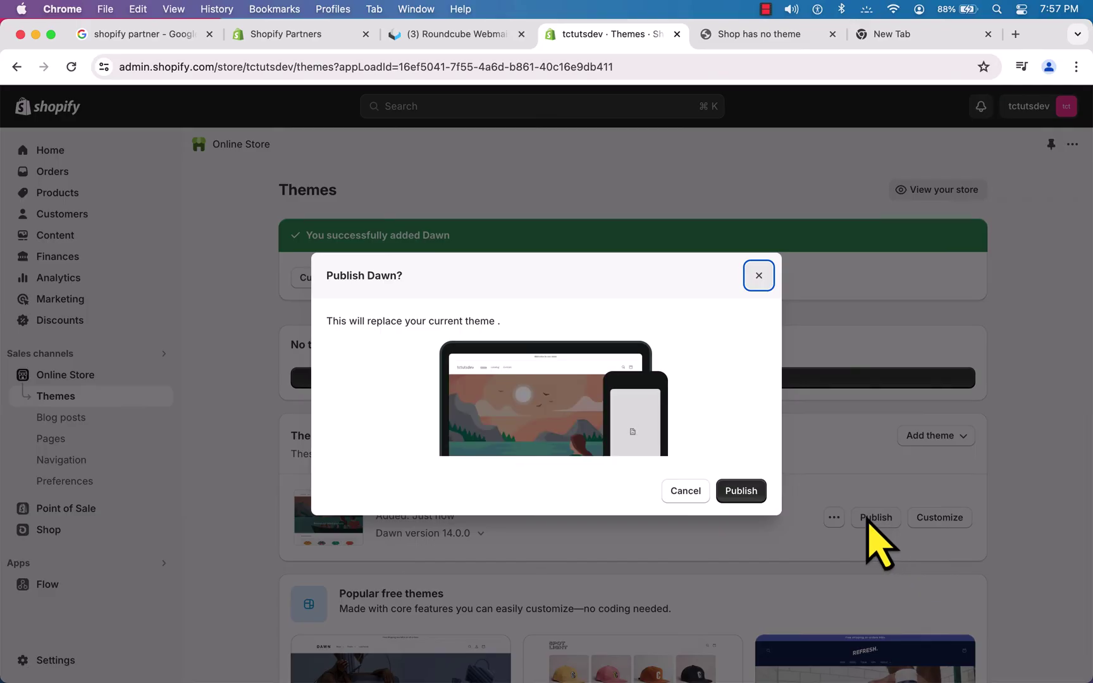
pyautogui.click(744, 495)
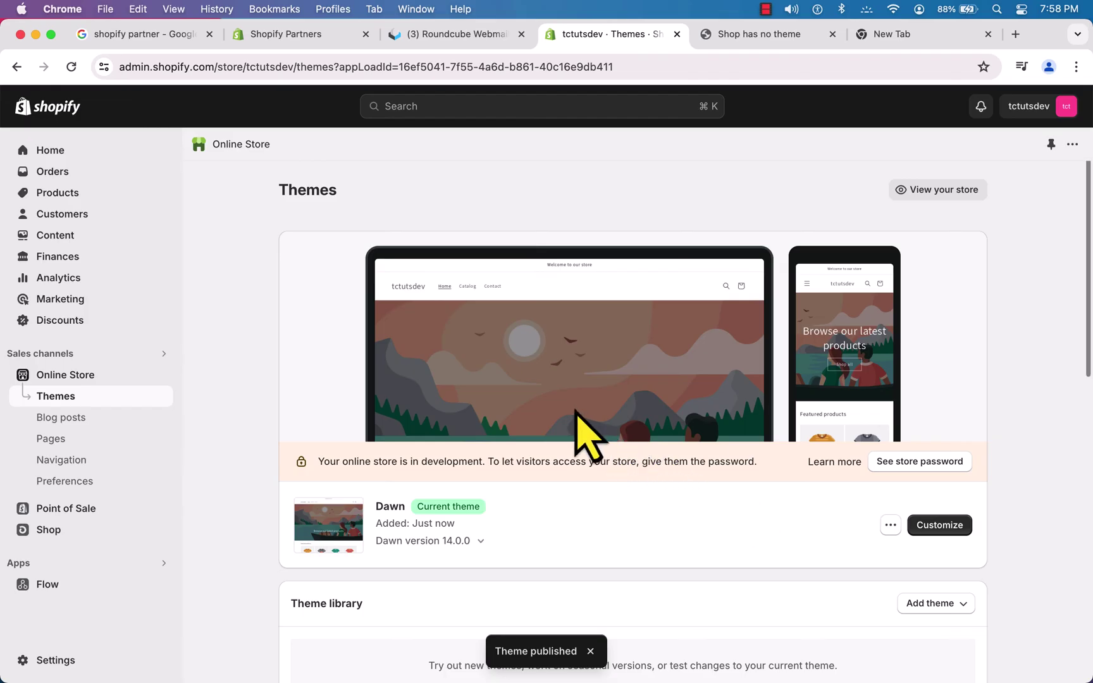
# Check the storefront now shows the Dawn home page, then return to Themes.
pyautogui.click(746, 38)
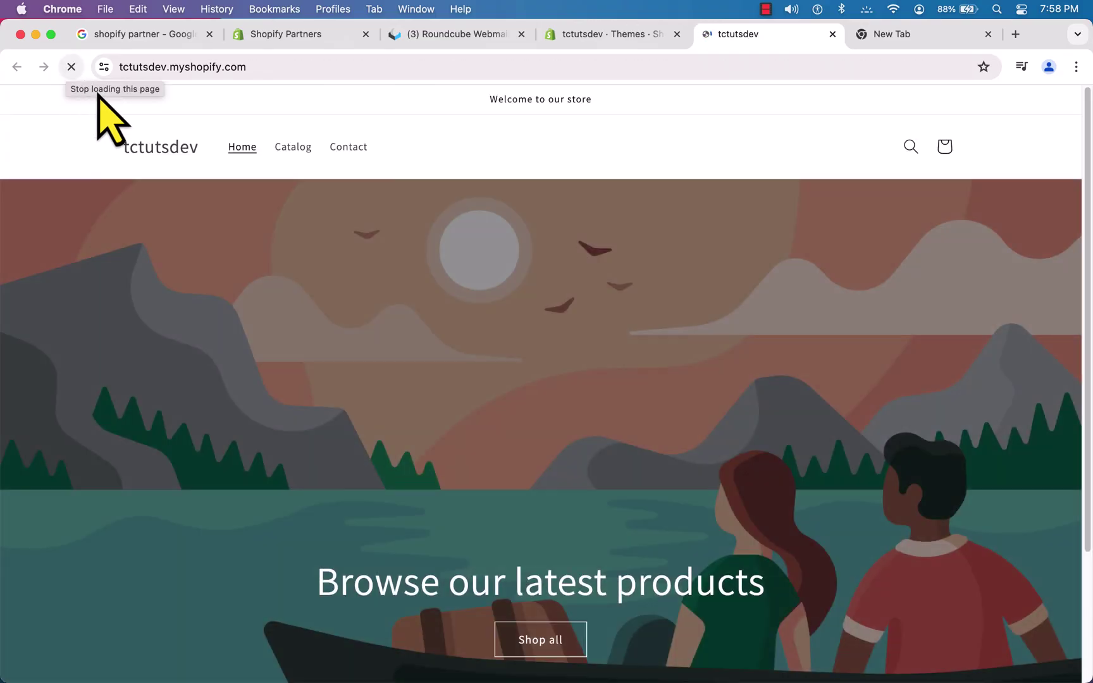
pyautogui.scroll(-15, 633, 461)
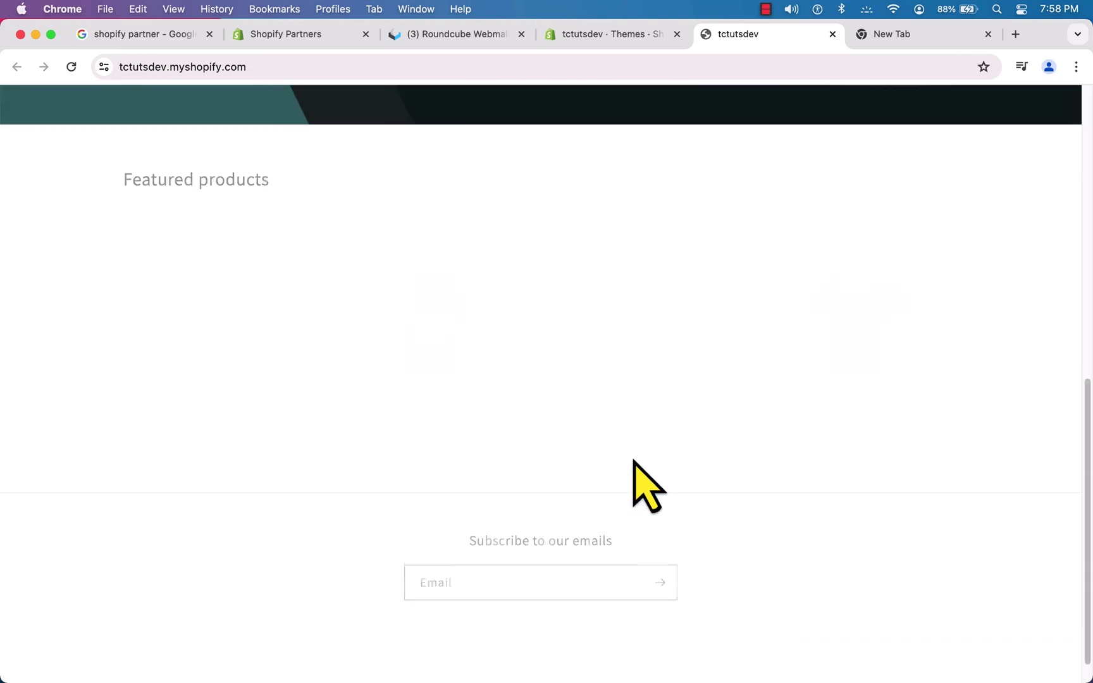
pyautogui.scroll(15, 634, 463)
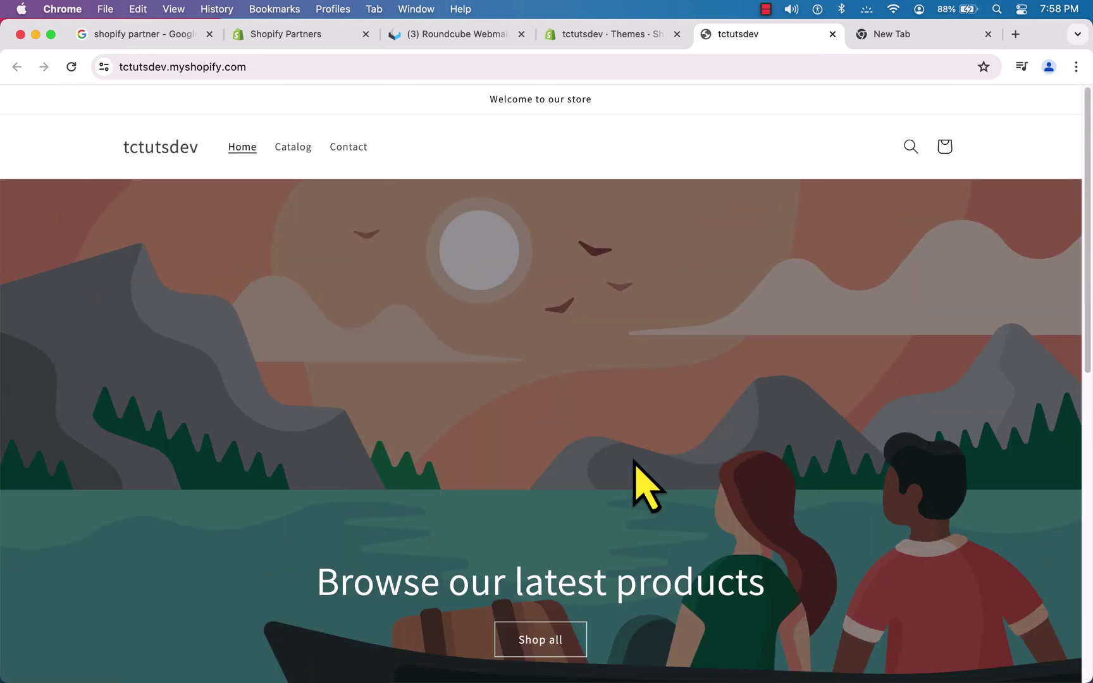
pyautogui.click(638, 36)
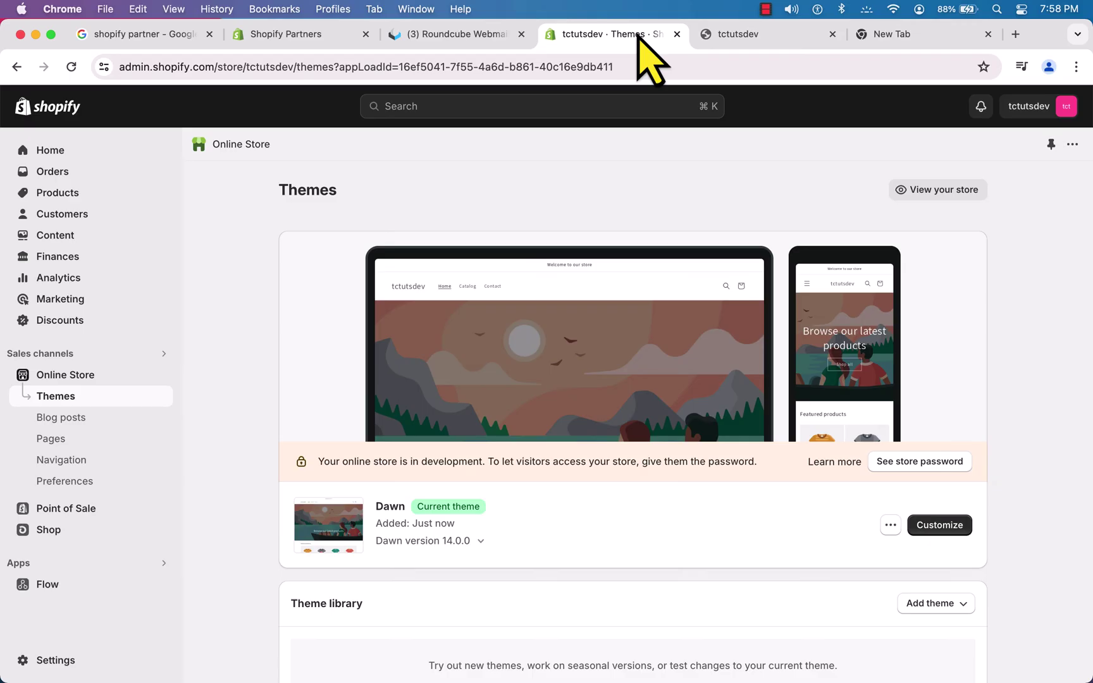
pyautogui.click(939, 525)
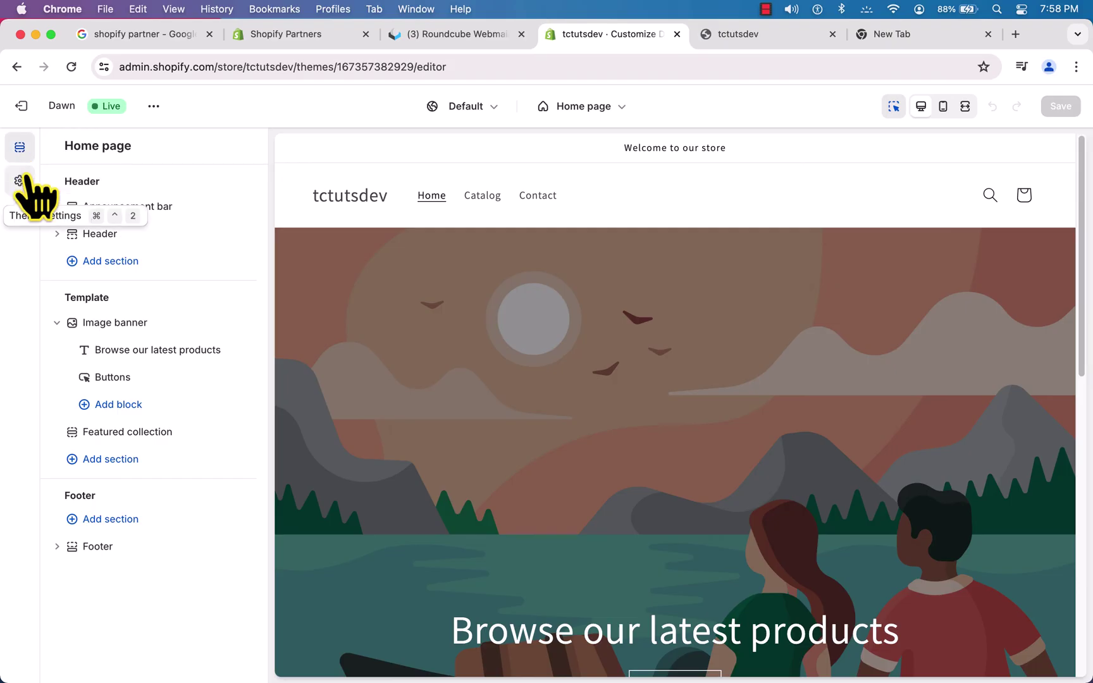
pyautogui.click(20, 181)
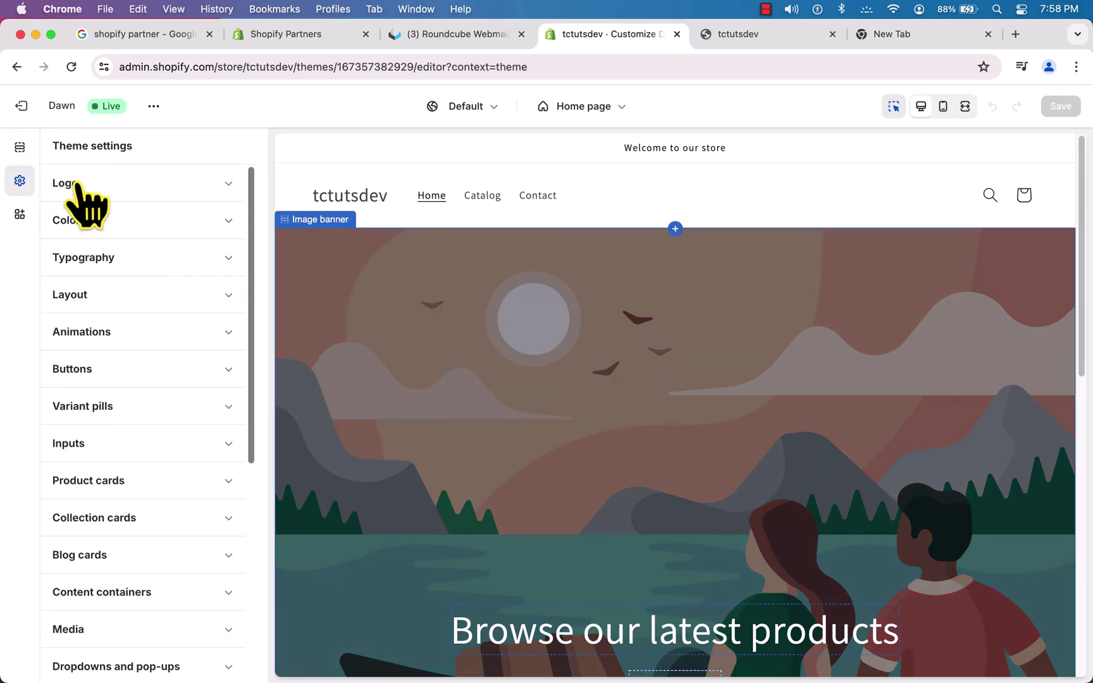
pyautogui.click(19, 215)
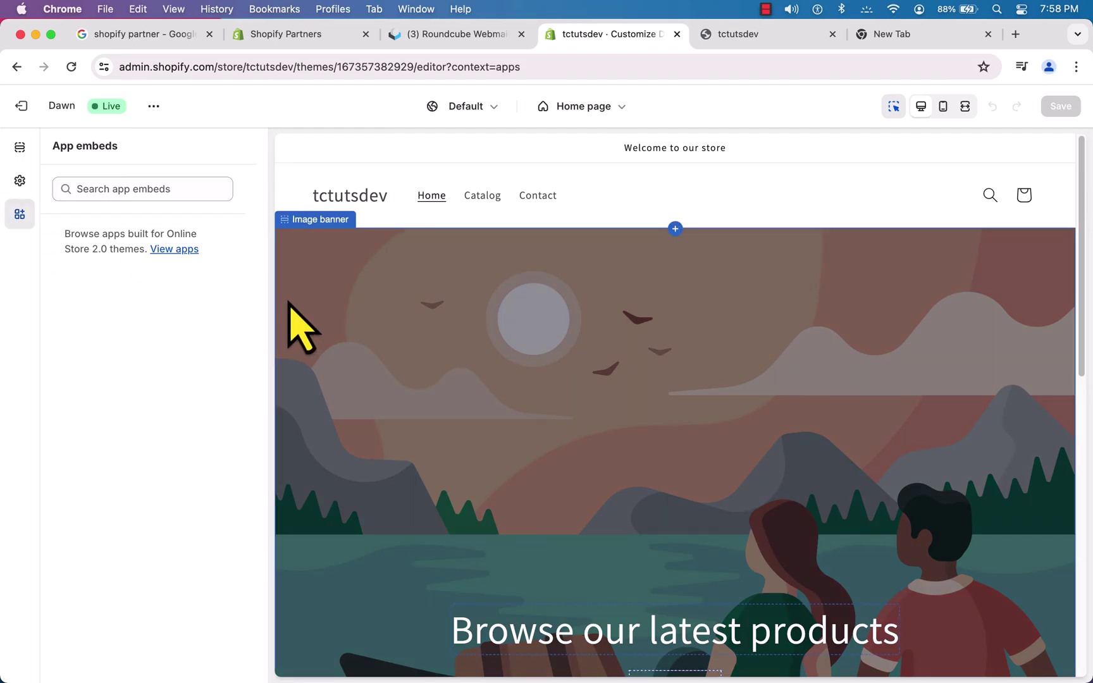
pyautogui.click(19, 181)
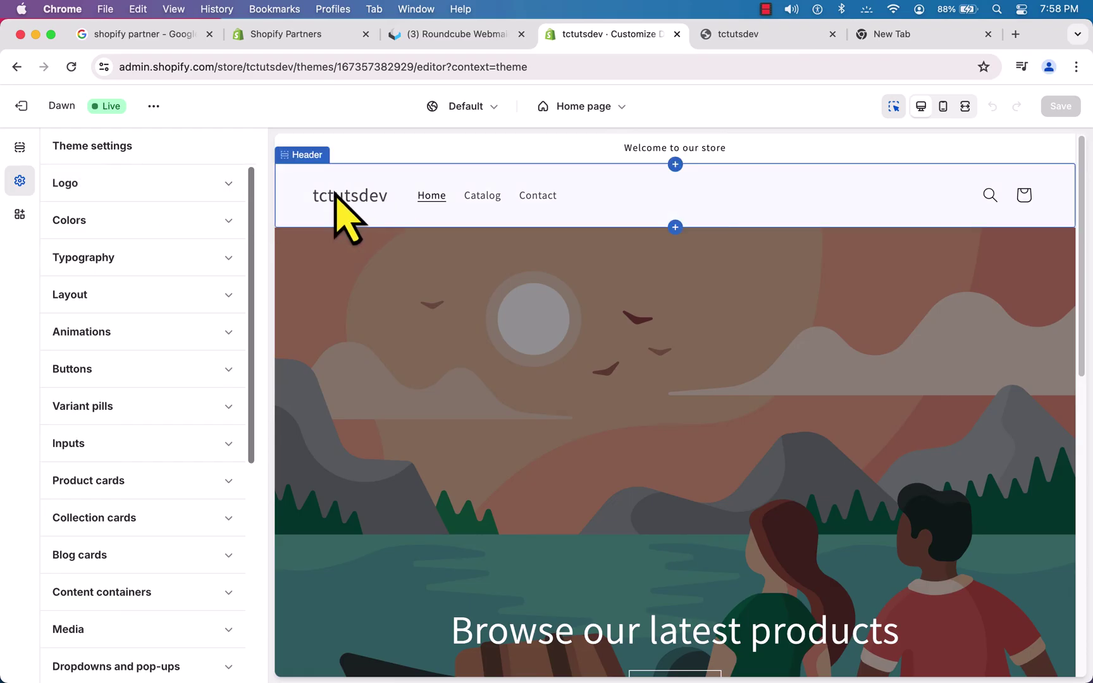
# Upload pa-logo.png as the Dawn theme's logo and save the theme.
pyautogui.click(164, 186)
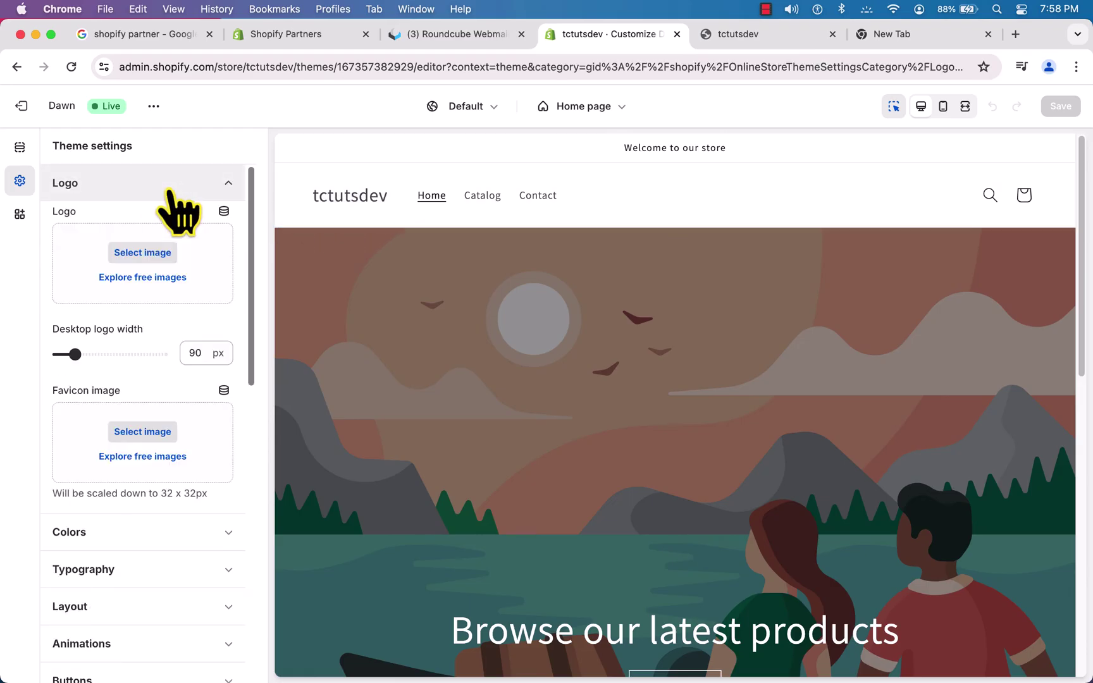
pyautogui.click(151, 254)
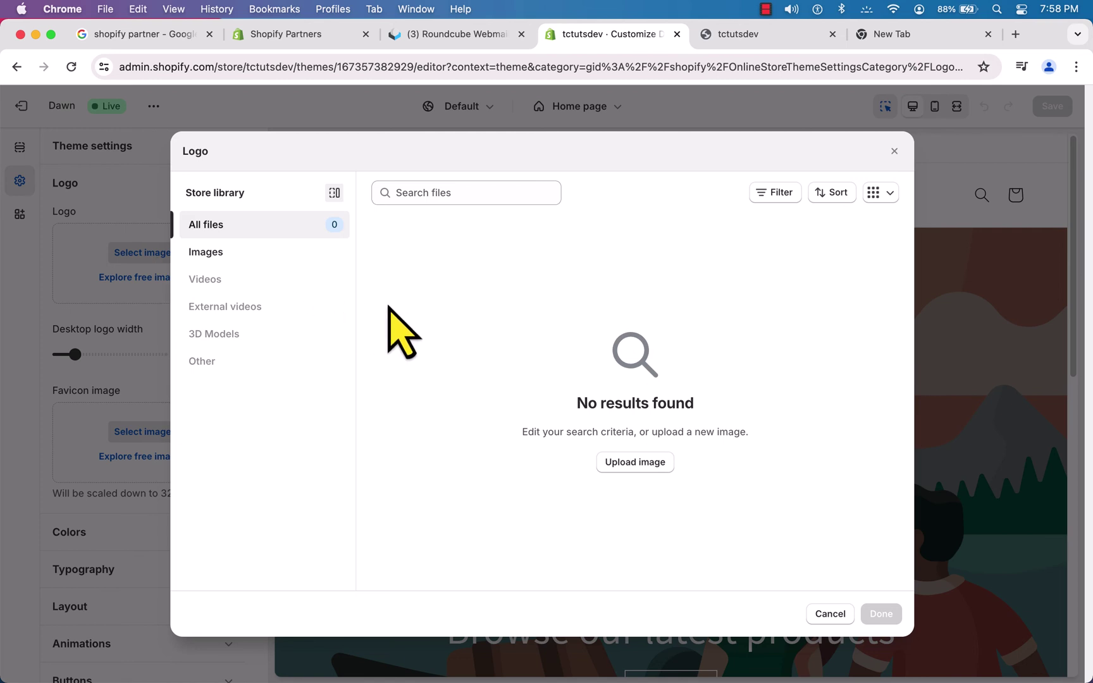
pyautogui.click(647, 466)
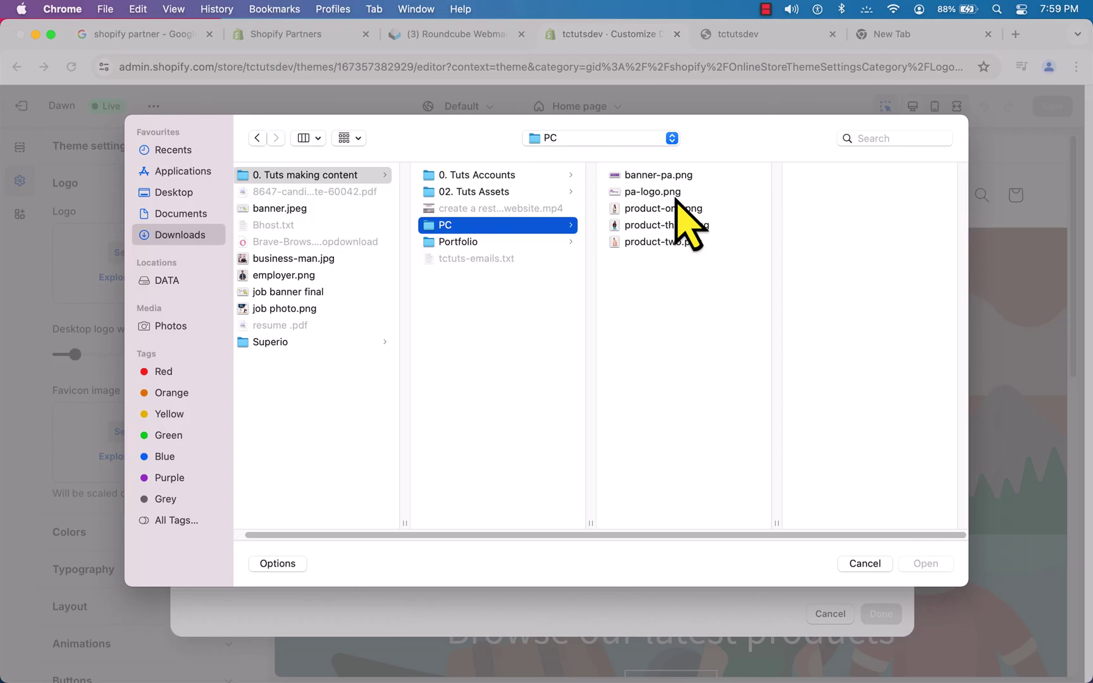
pyautogui.doubleClick(676, 200)
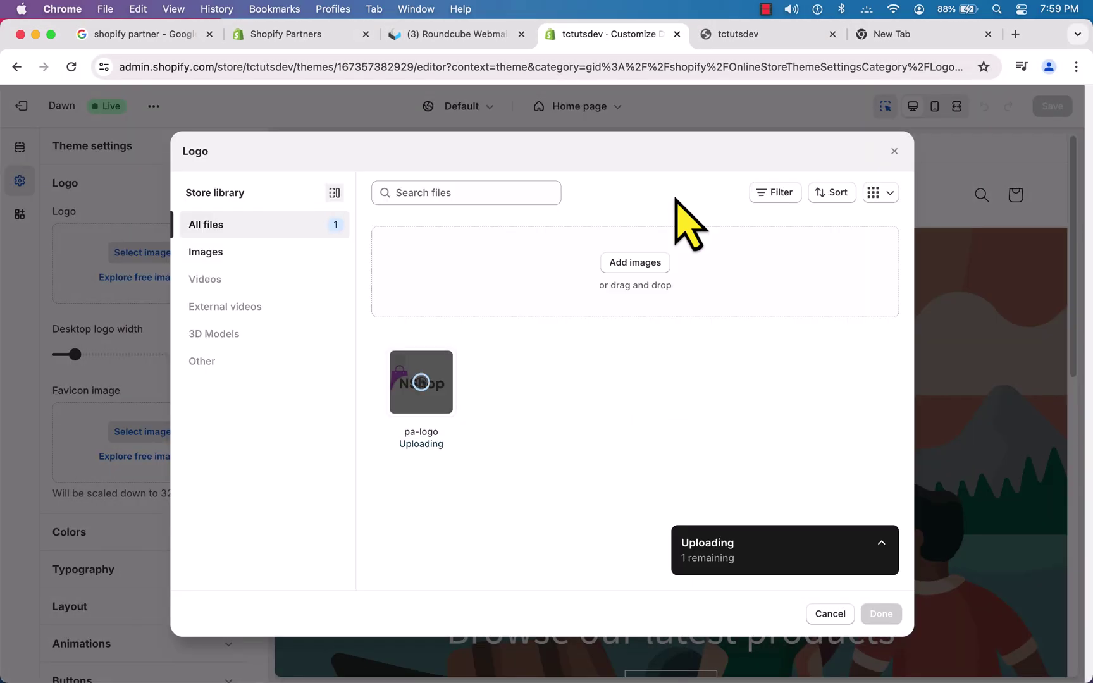
pyautogui.click(881, 613)
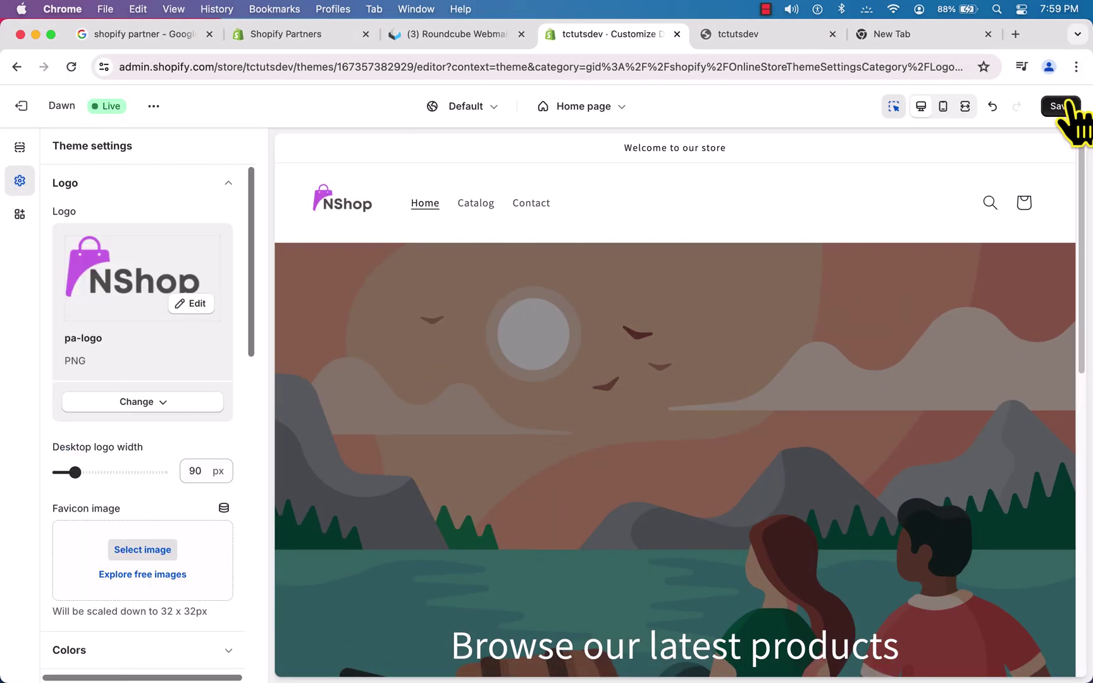
pyautogui.click(1060, 105)
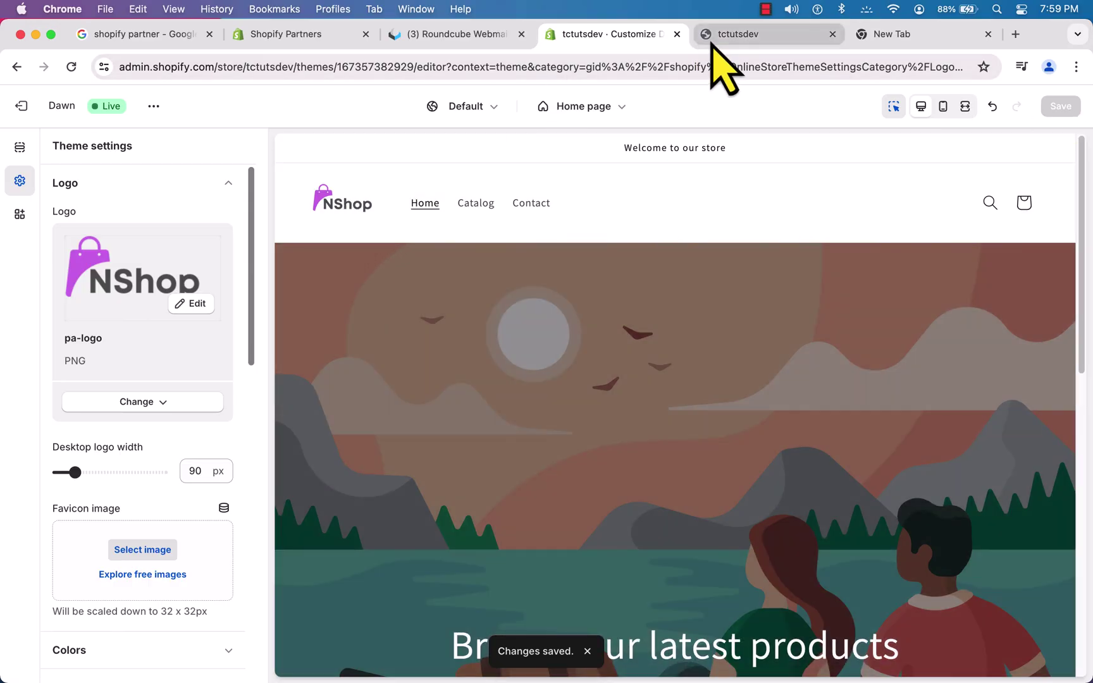
# Reload the live storefront to confirm the NShop logo in the header, then return to the editor.
pyautogui.click(767, 34)
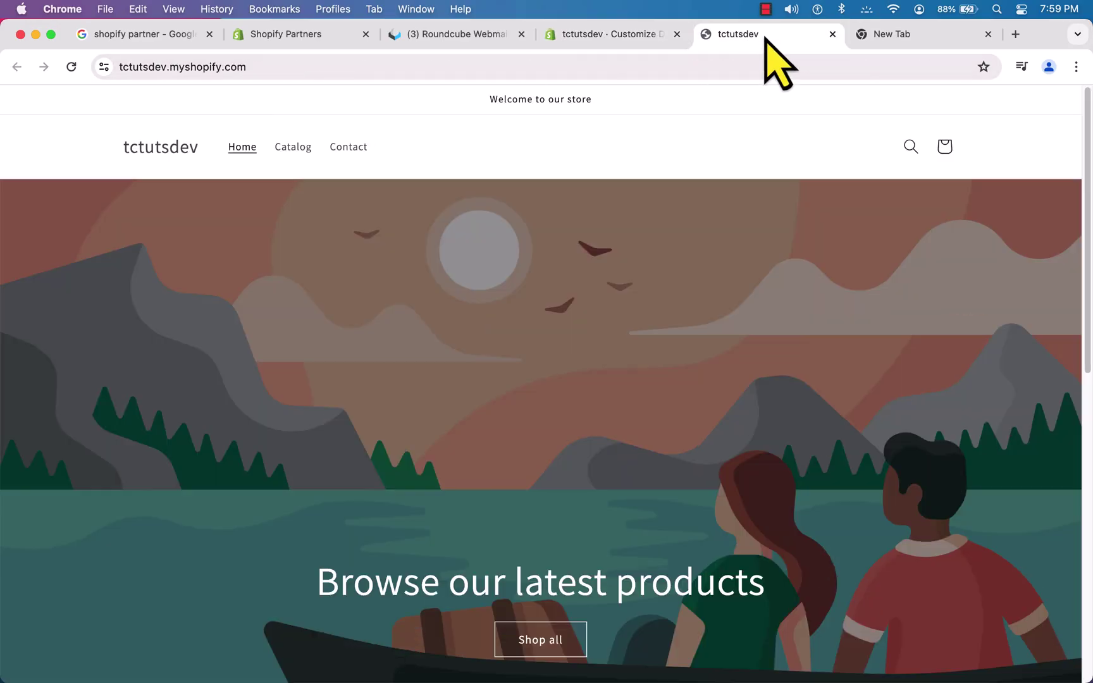
pyautogui.click(72, 66)
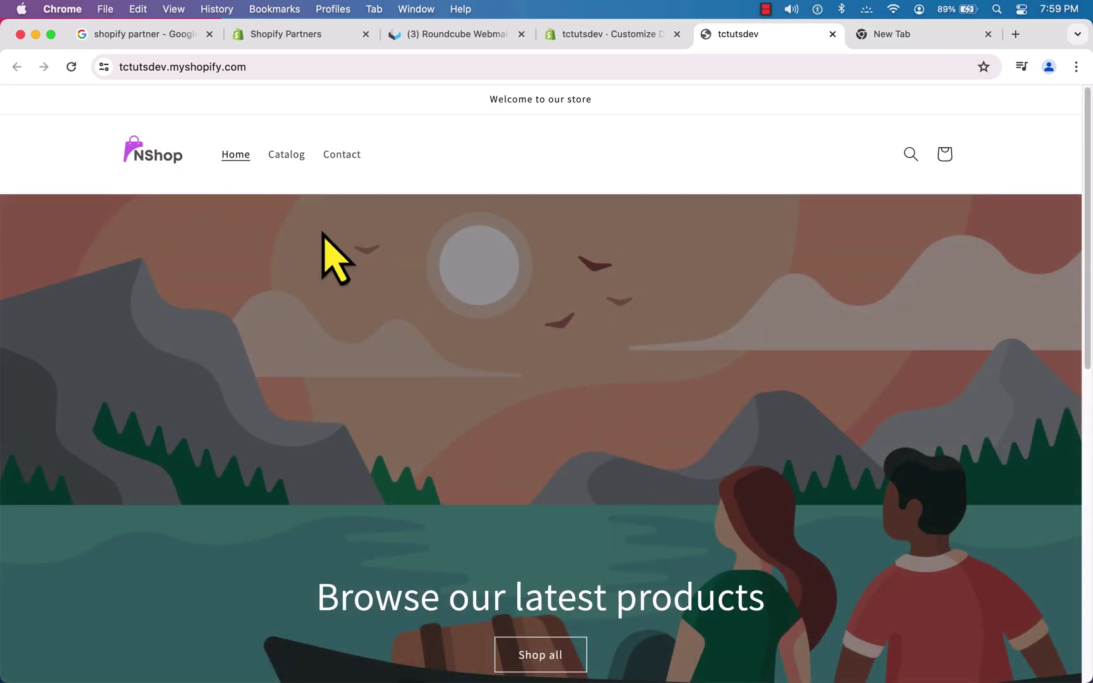
pyautogui.scroll(-5, 468, 323)
pyautogui.scroll(5, 471, 324)
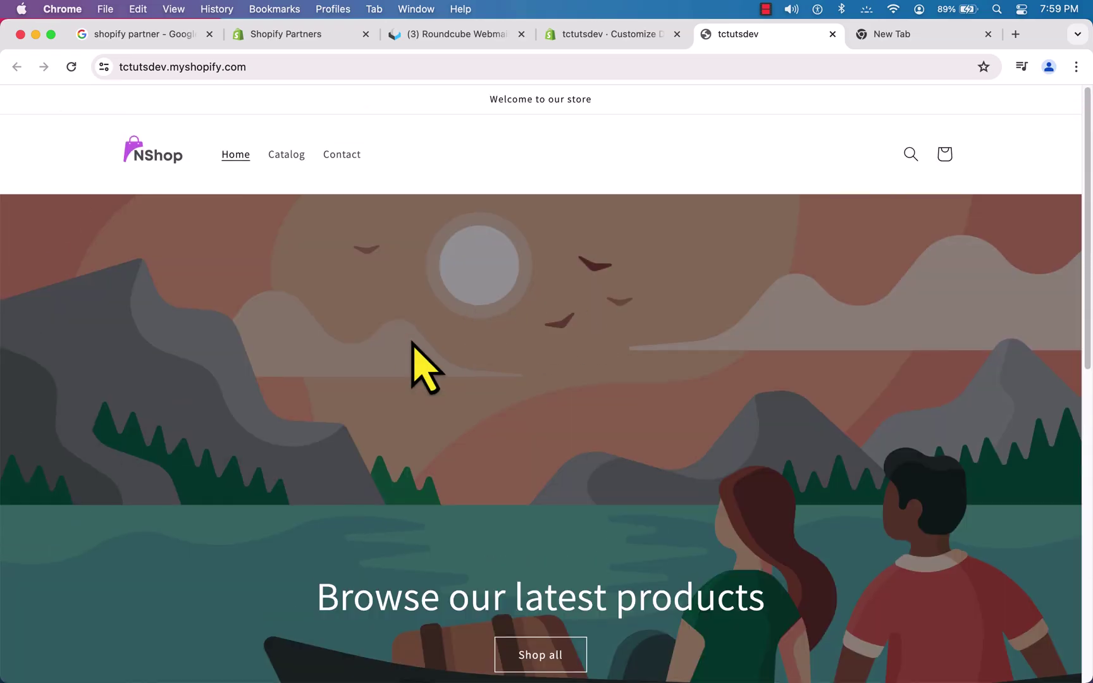
pyautogui.click(564, 34)
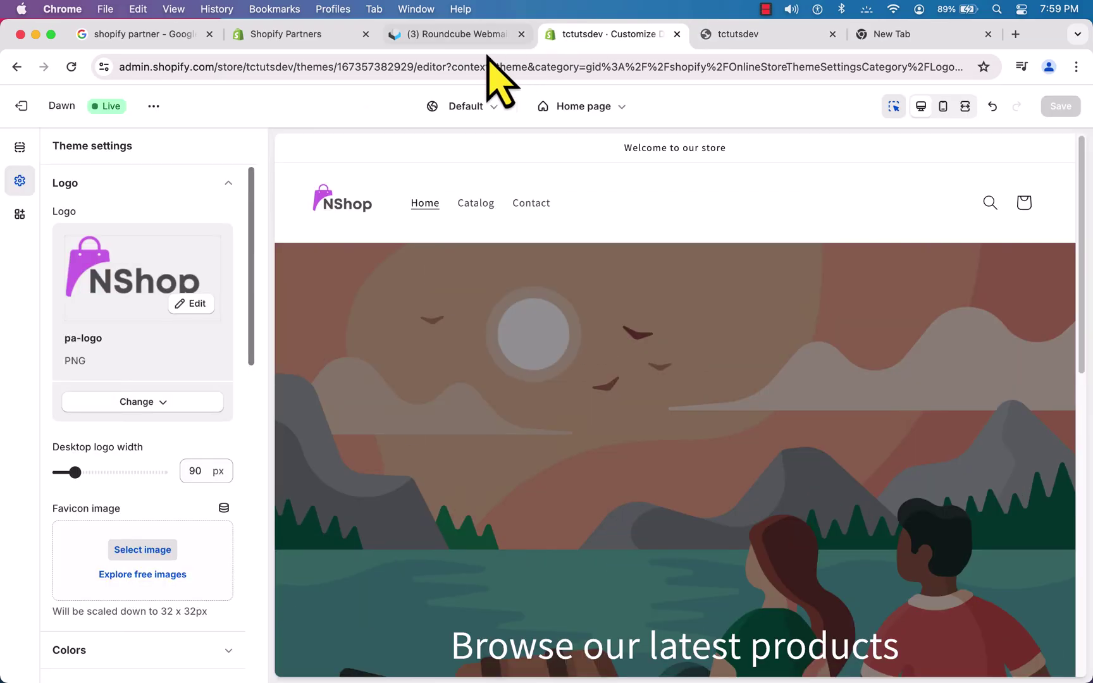
# Set the Image banner section's first image to banner-pa.png and save the theme.
pyautogui.click(20, 147)
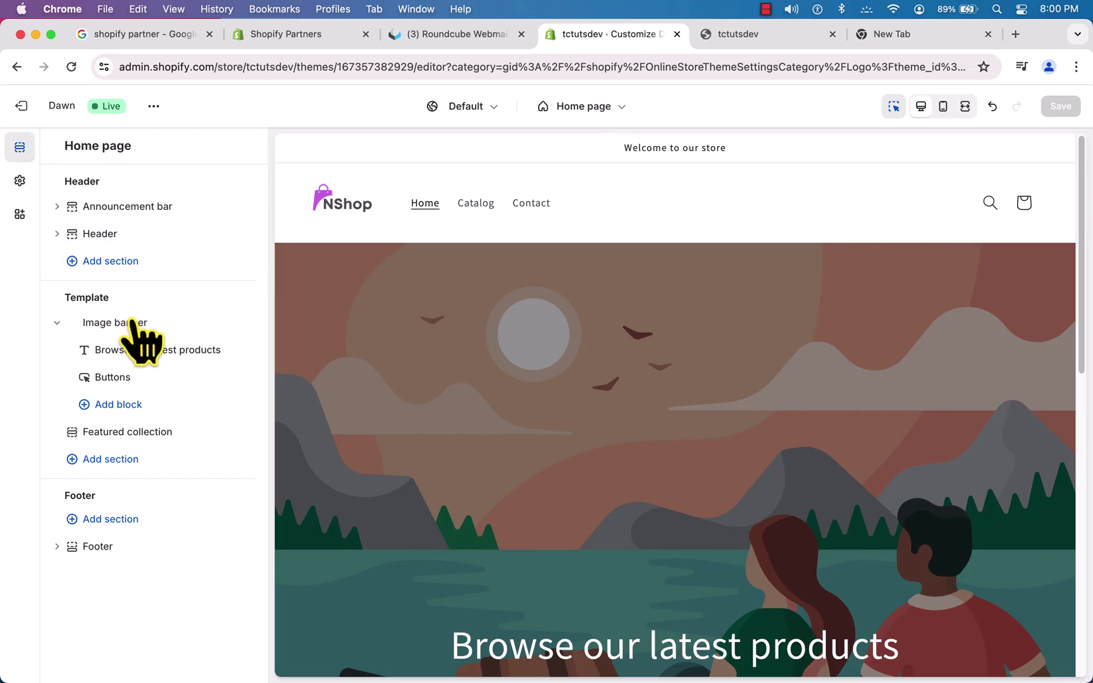
pyautogui.moveTo(144, 326)
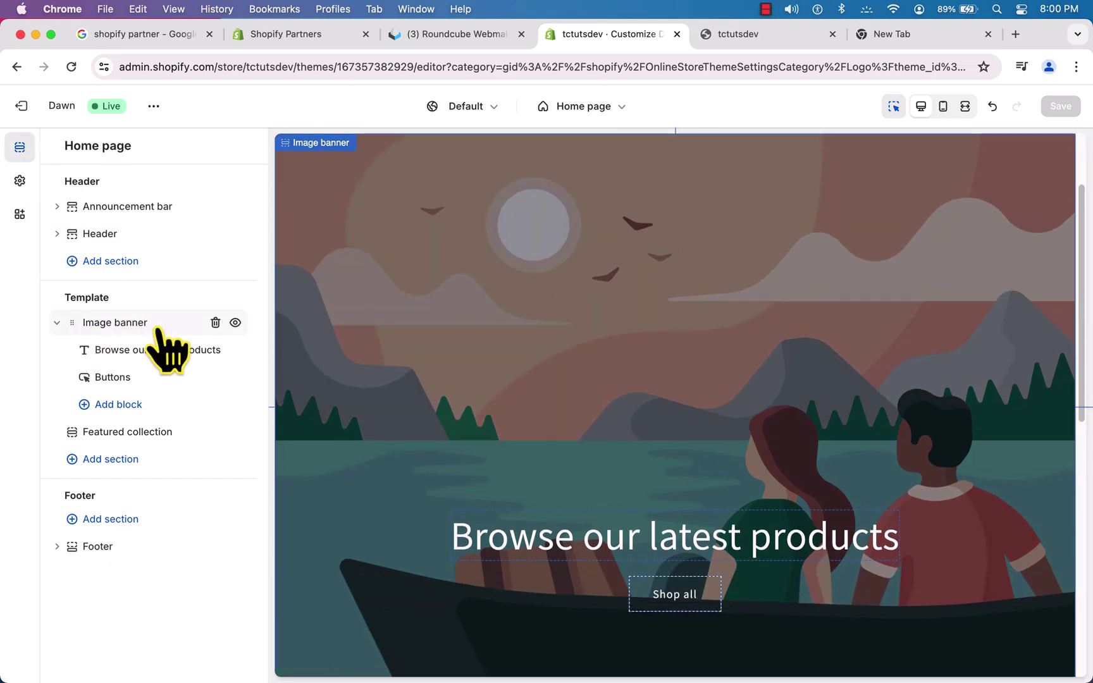
pyautogui.click(147, 326)
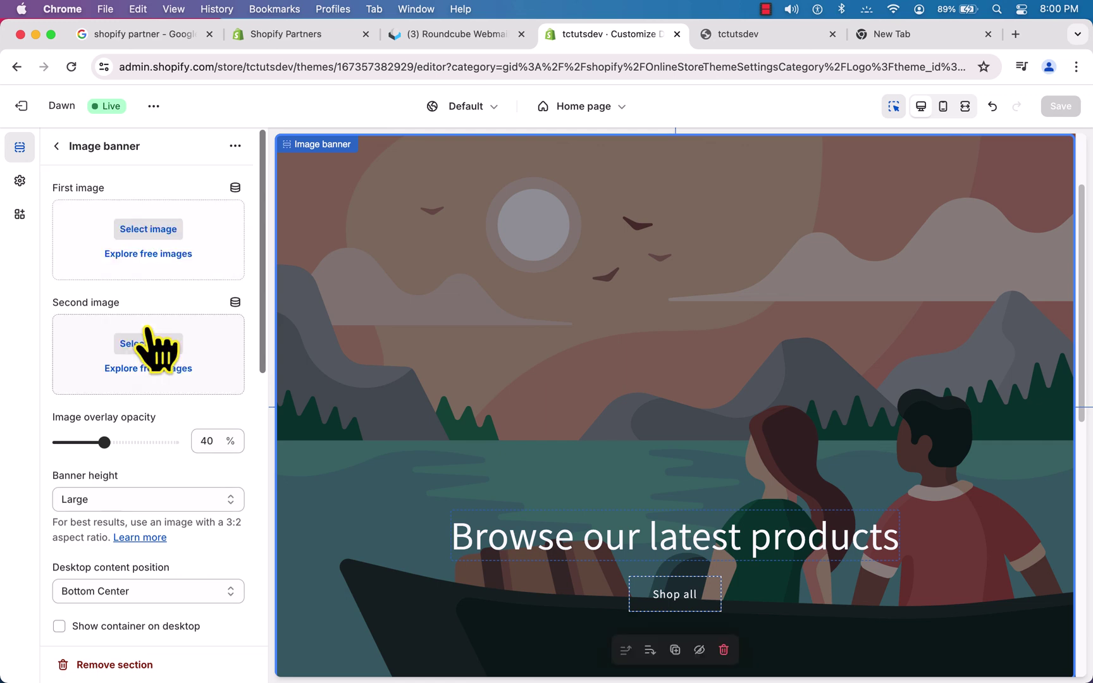
pyautogui.click(152, 231)
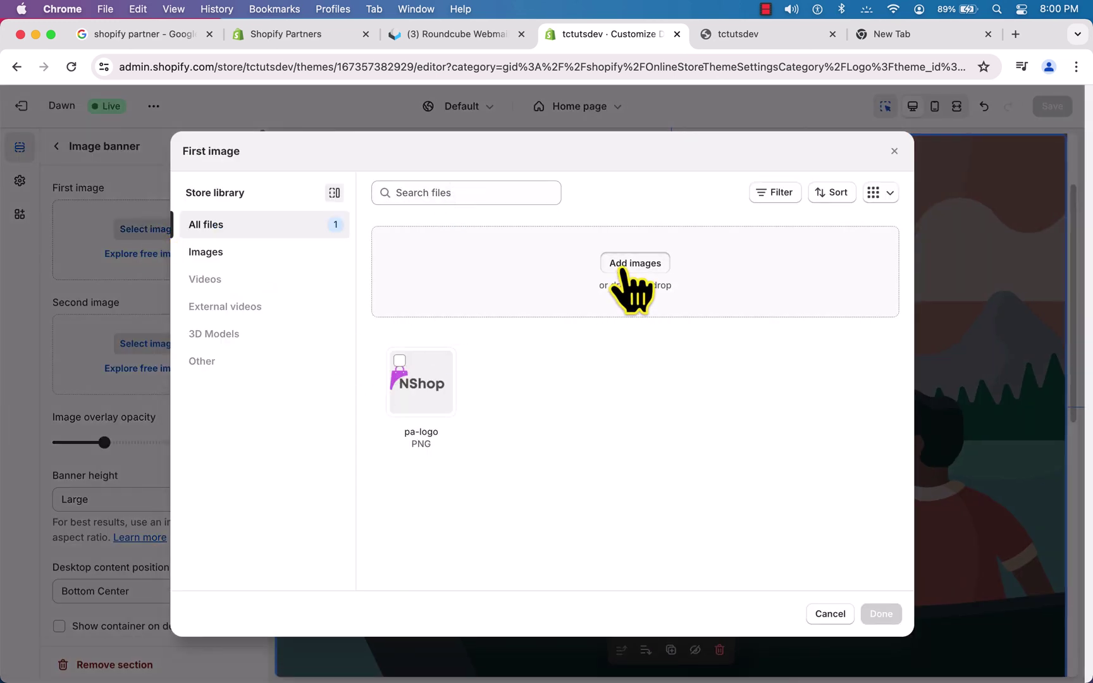
pyautogui.click(629, 271)
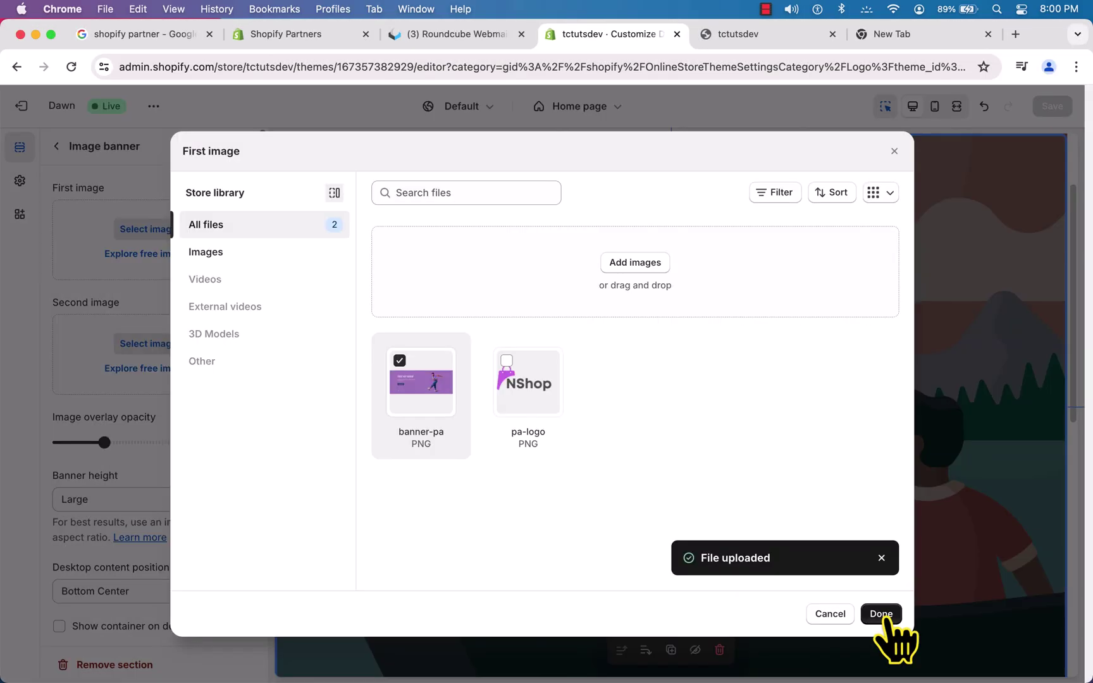
pyautogui.click(881, 614)
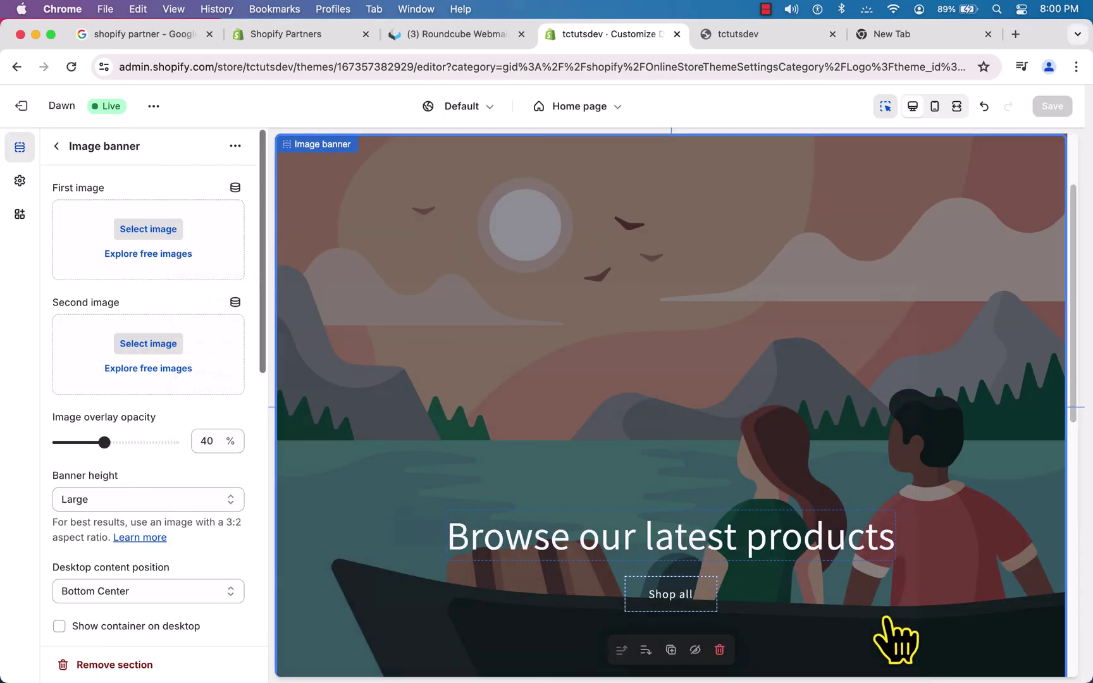
pyautogui.click(1061, 107)
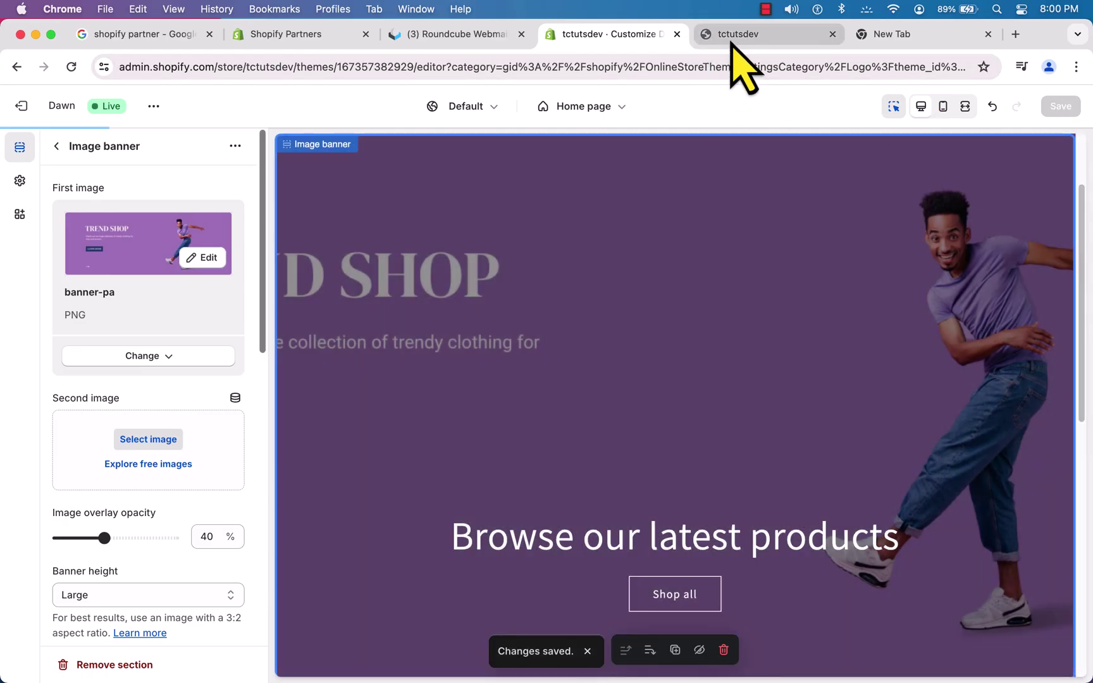
# Check the TREND SHOP banner on the live storefront, then go back to the editor.
pyautogui.click(733, 37)
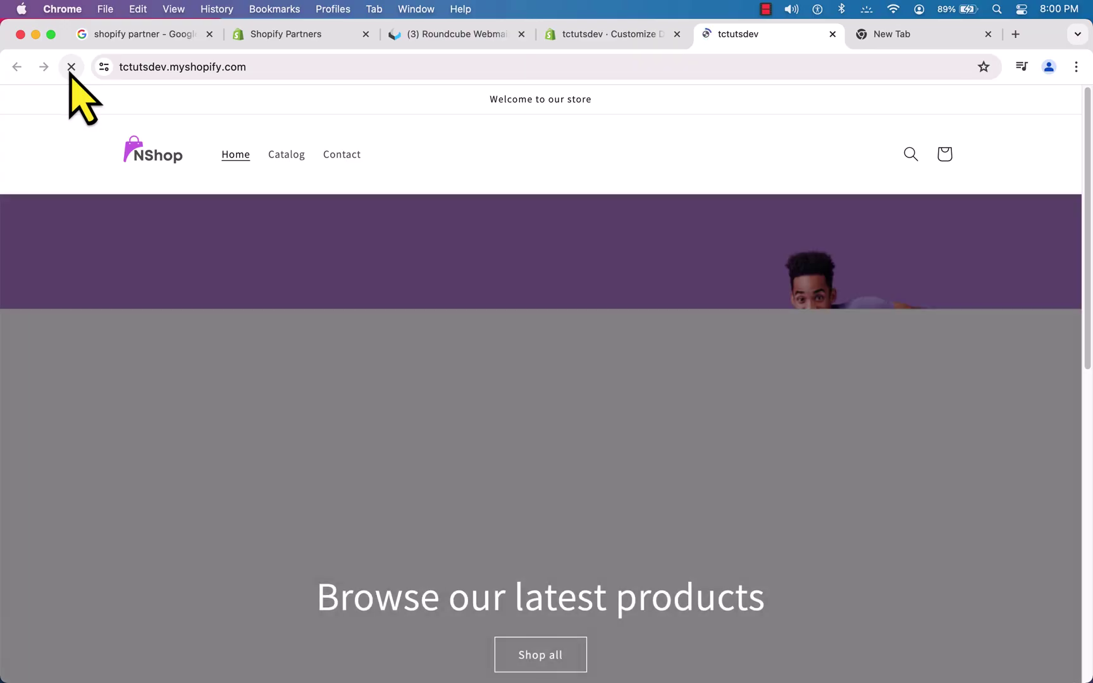
pyautogui.scroll(-8, 403, 391)
pyautogui.scroll(8, 435, 392)
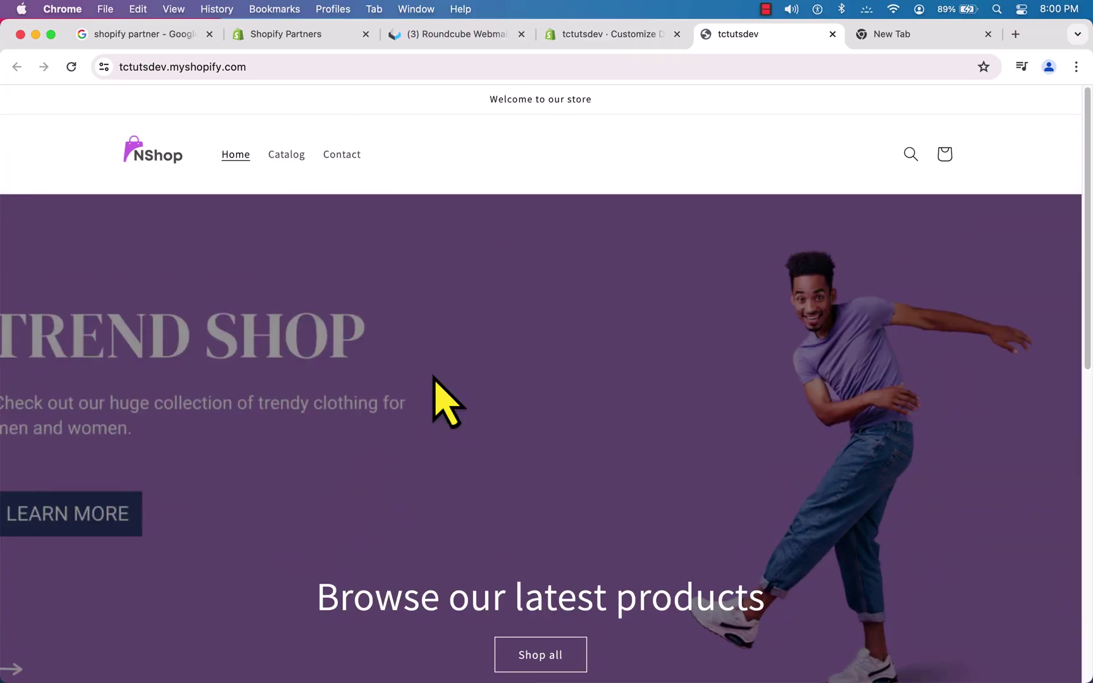
pyautogui.click(591, 37)
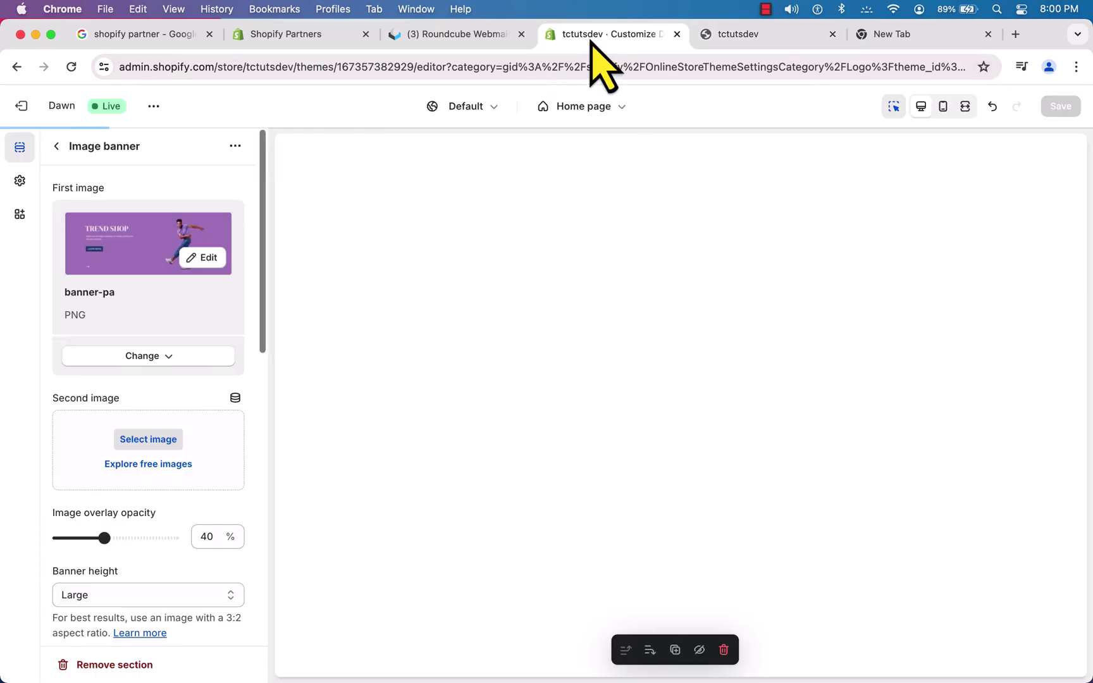